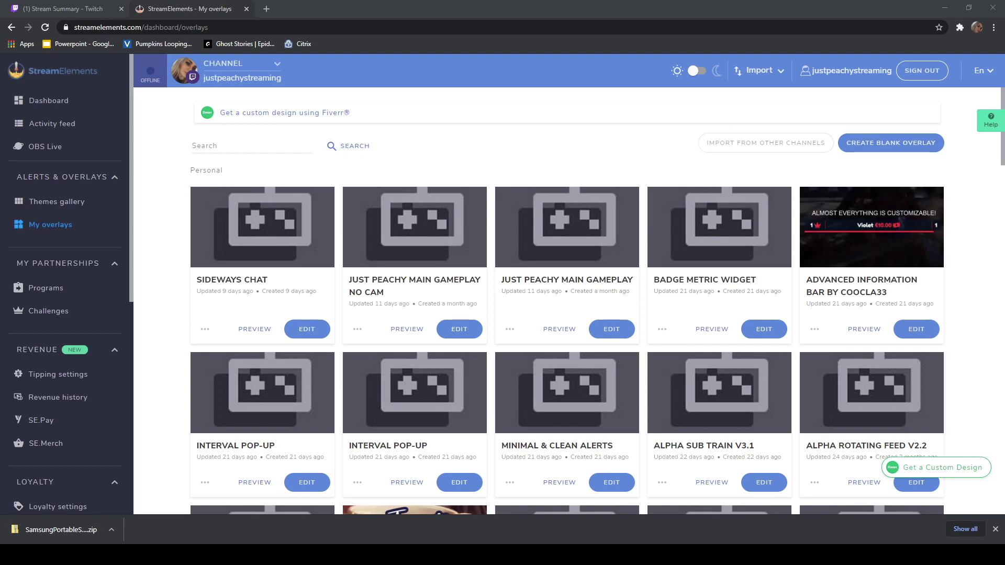
Open the channel's stream store and look through the existing sound effect items.
scroll(63, 343, down, 4)
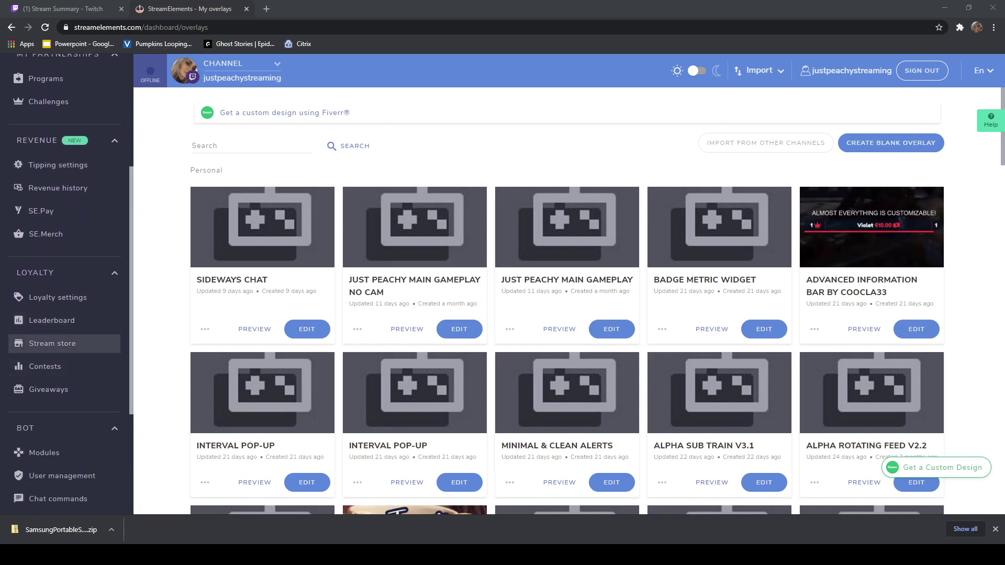
click(63, 343)
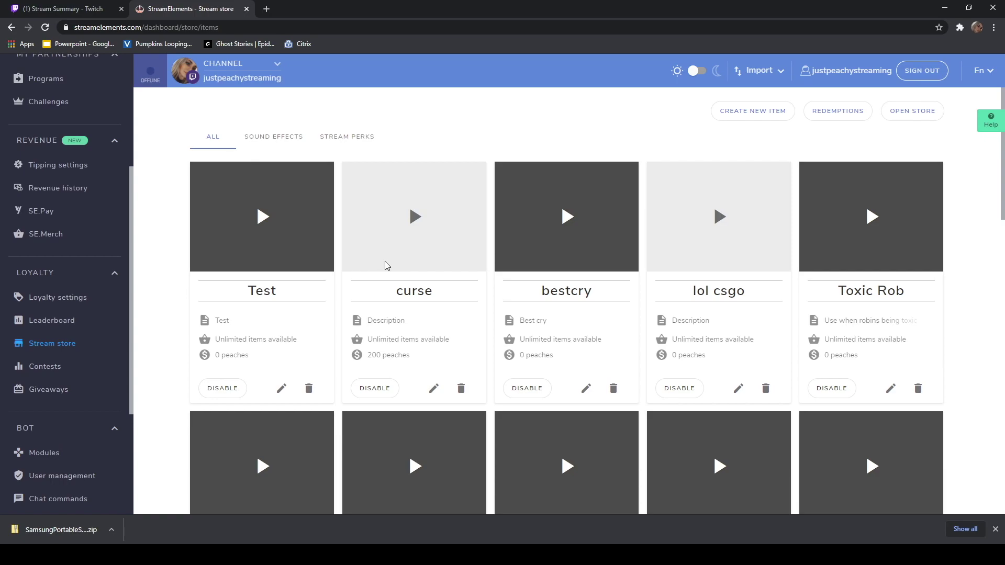
scroll(321, 341, down, 5)
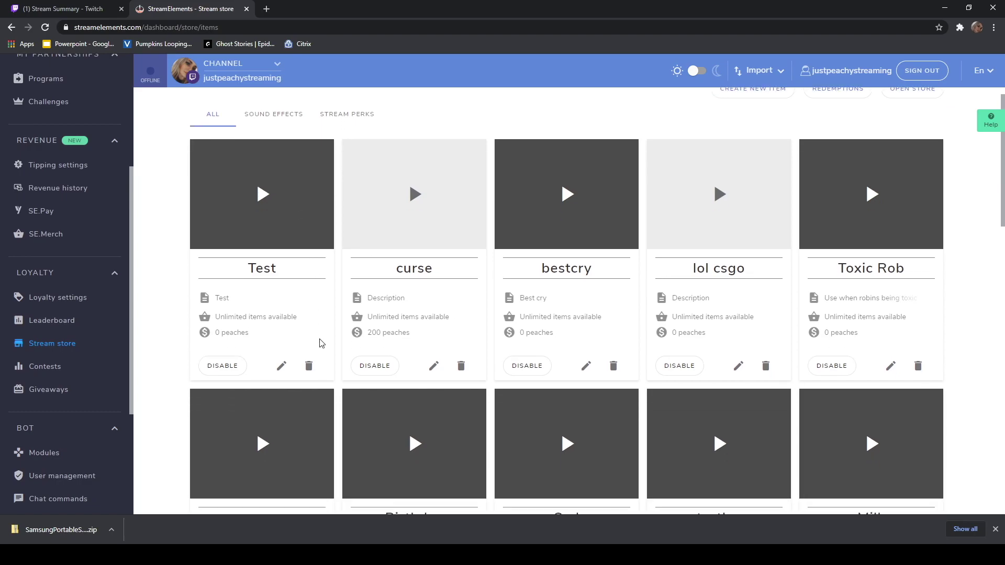
scroll(327, 355, down, 7)
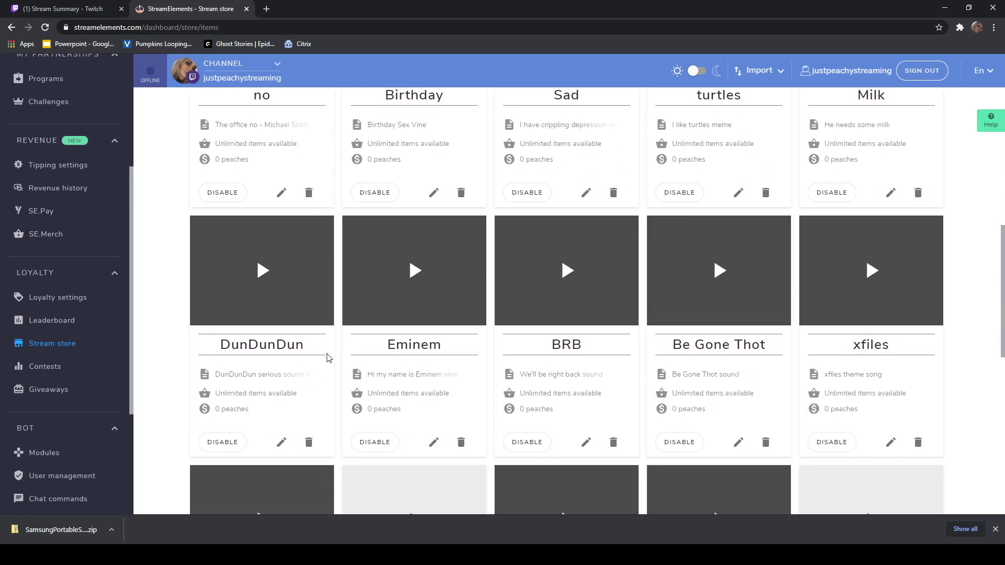
scroll(406, 360, down, 2)
scroll(408, 366, up, 14)
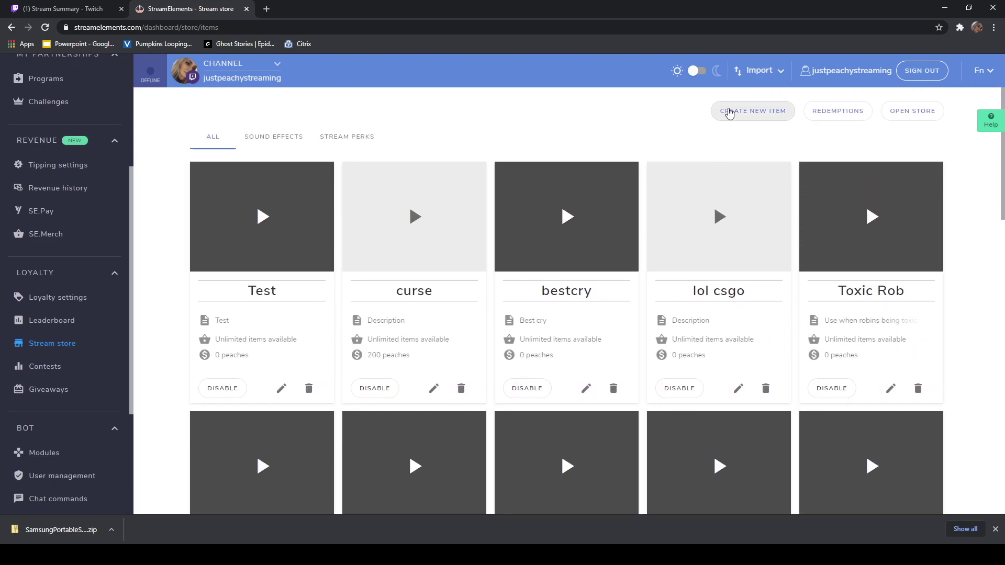
Create a new Sound effects store item named "Tutorial Test" with the description "Test for YT Video".
click(732, 118)
click(415, 185)
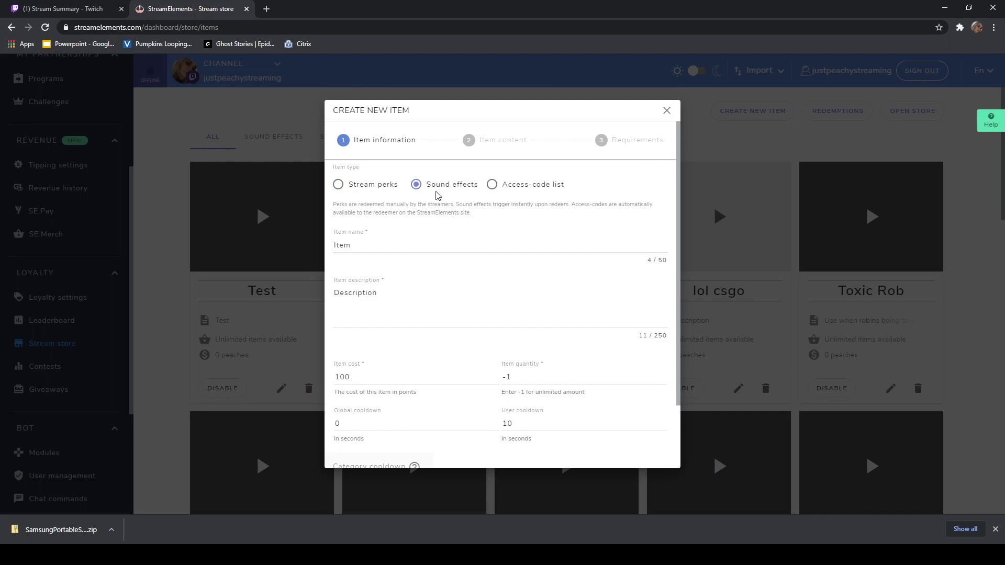
drag(354, 246, 311, 252)
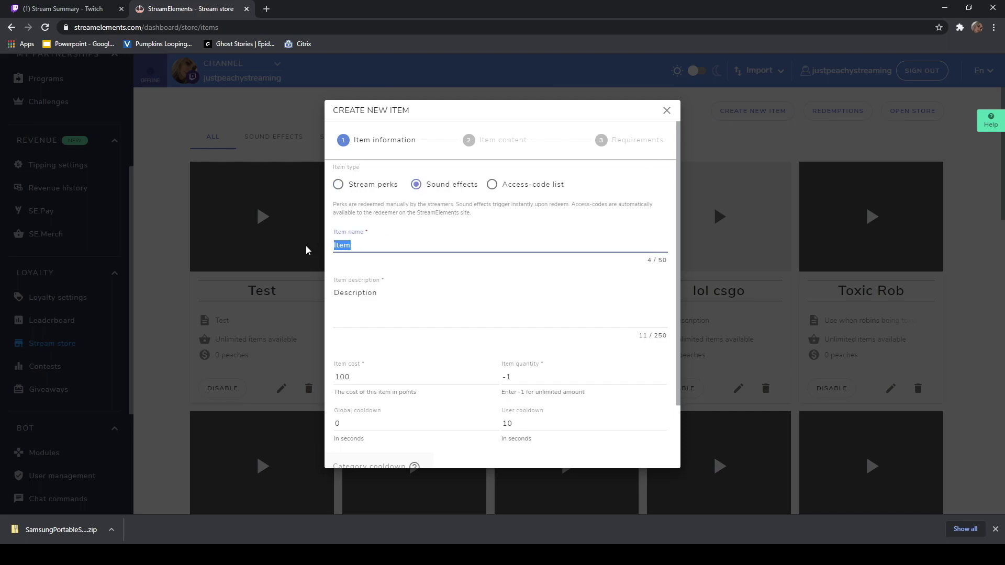
text(Tutorial Test)
click(347, 321)
drag(389, 293, 328, 301)
text(Te)
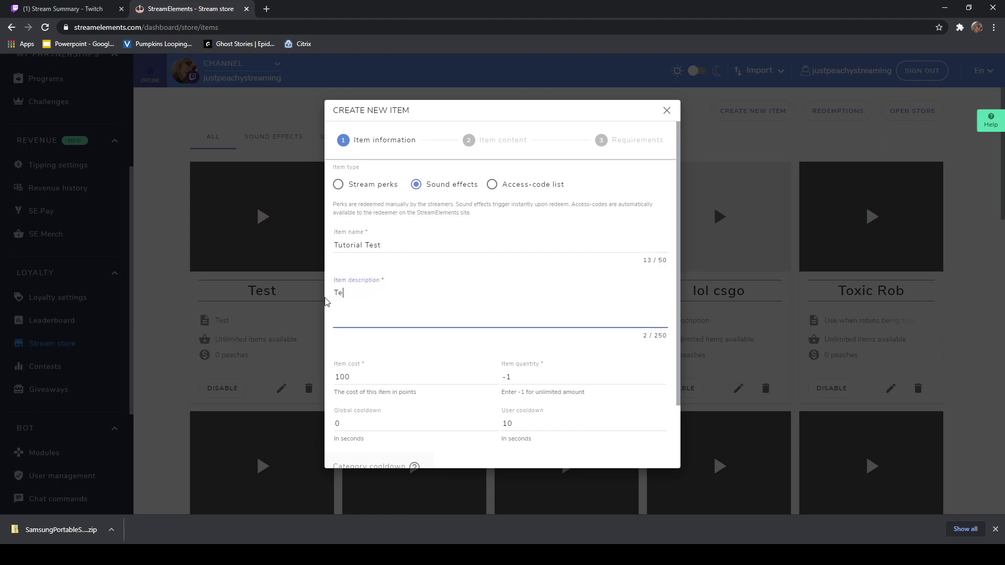
text(st for YT Video)
Set the new item's cost to 0 points and continue to the item content.
scroll(369, 317, down, 1)
key(Tab)
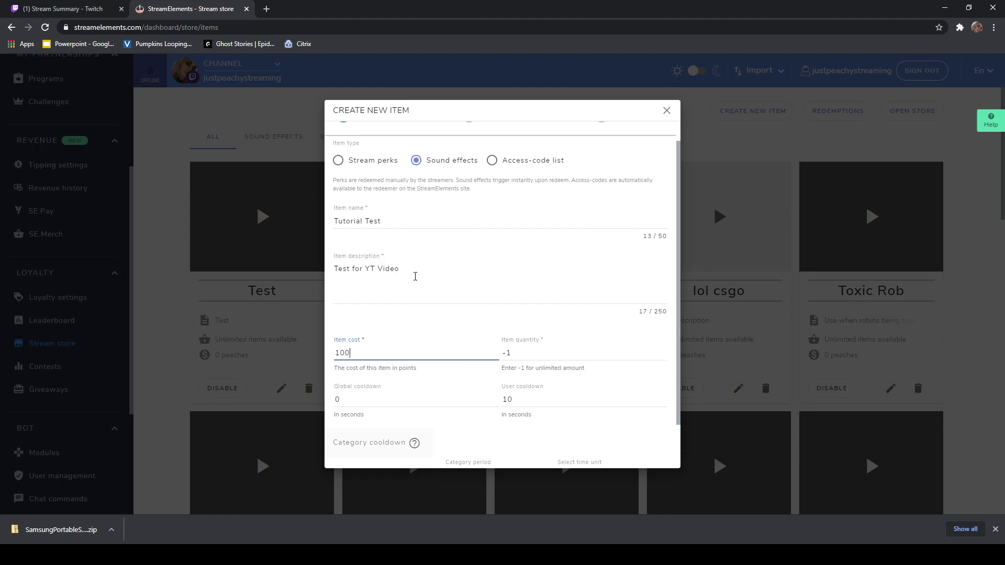
key(BackSpace)
key(BackSpace)
key(BackSpace)
text(0)
scroll(511, 361, down, 1)
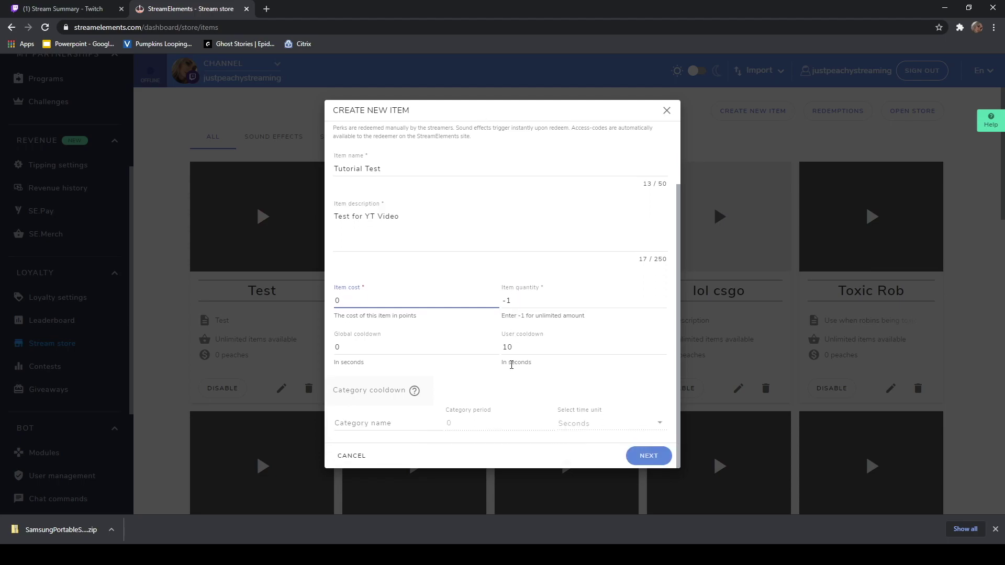
click(372, 424)
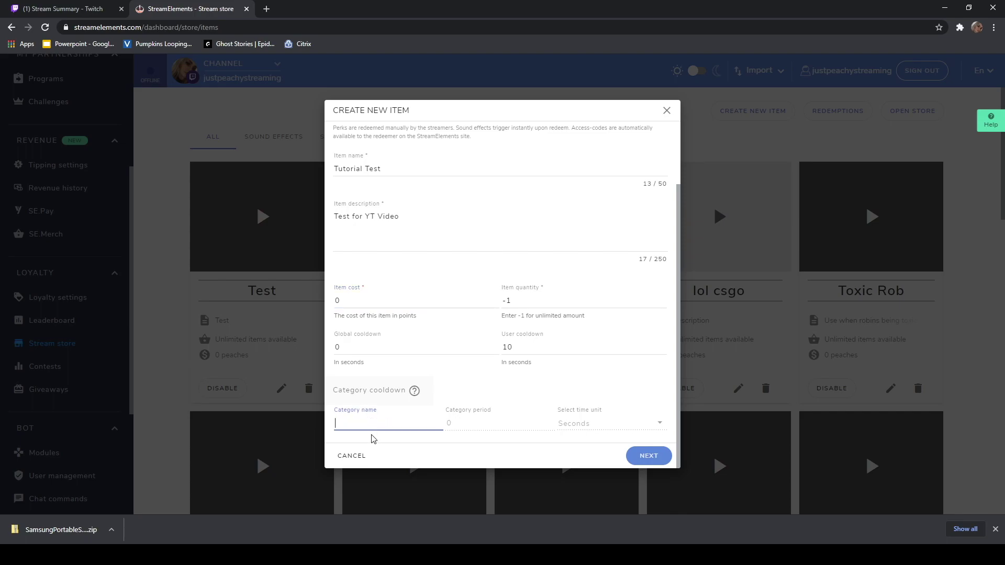
click(370, 443)
click(649, 455)
Preview Squirtle_Audio.mp3 from the uploaded sounds and assign it as the item's sound.
scroll(529, 348, up, 2)
click(389, 288)
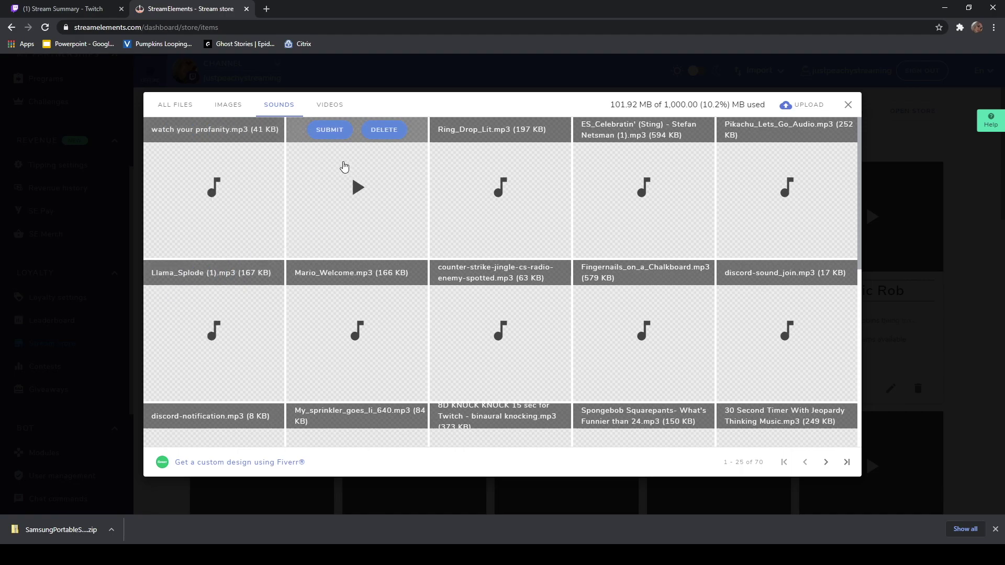
click(359, 189)
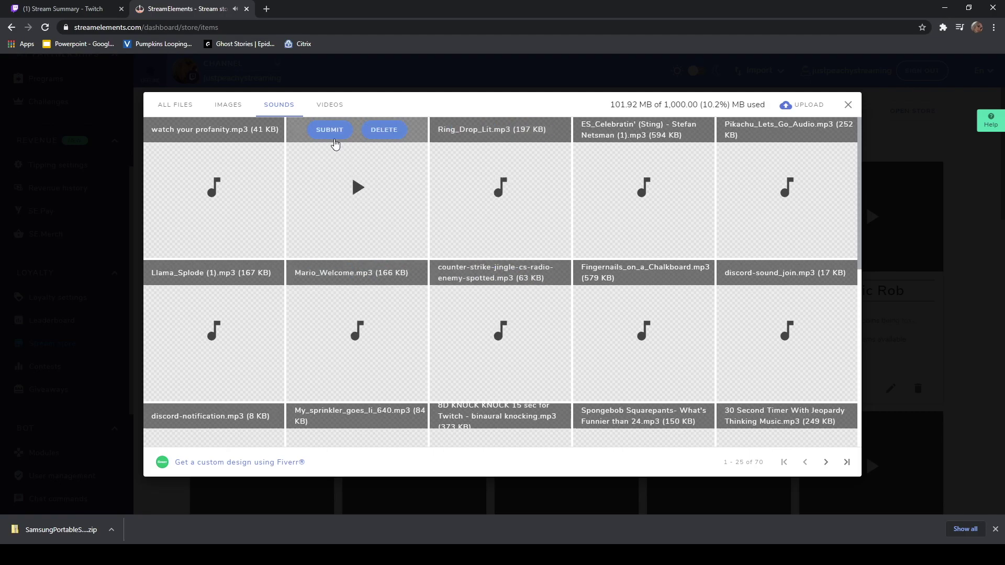
click(330, 130)
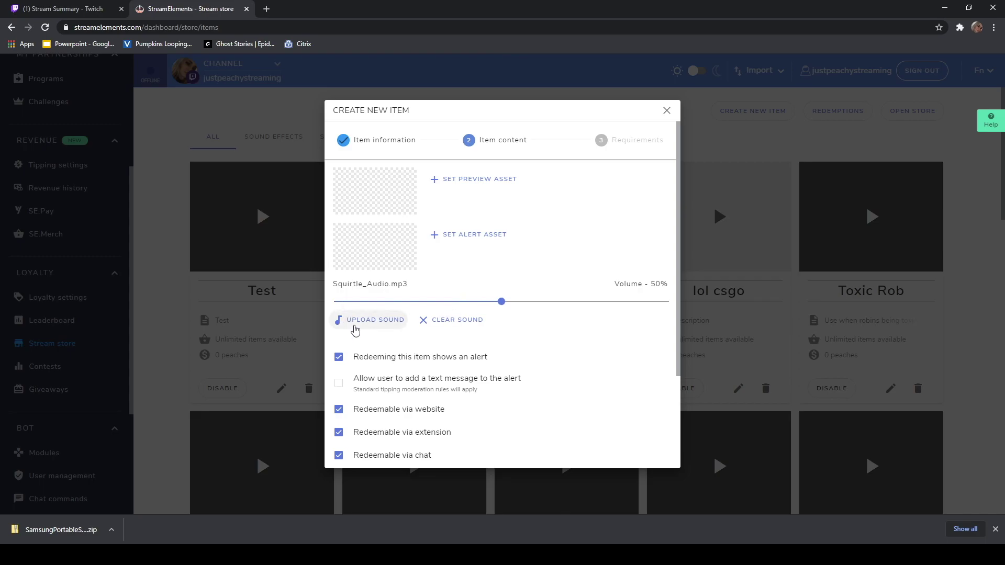
Set the item command to YTTutorial and save the new item without additional requirements.
scroll(486, 359, down, 3)
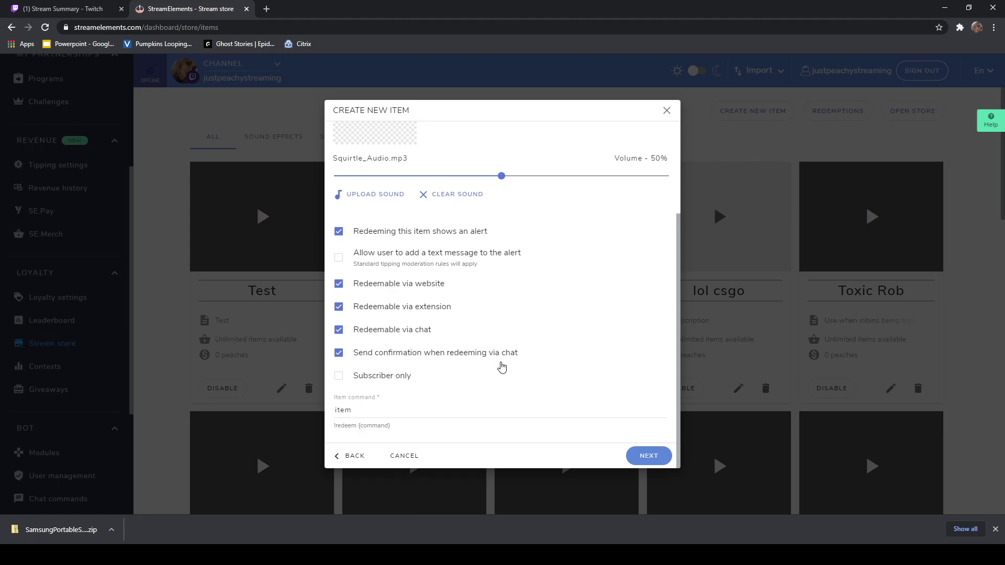
click(361, 411)
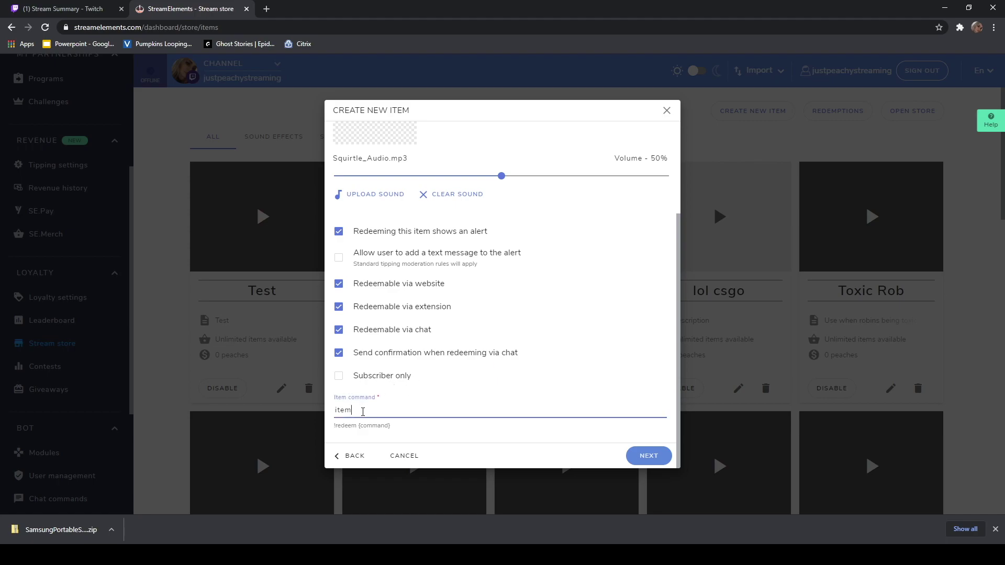
double_click(352, 412)
text(YTTutorial)
click(643, 461)
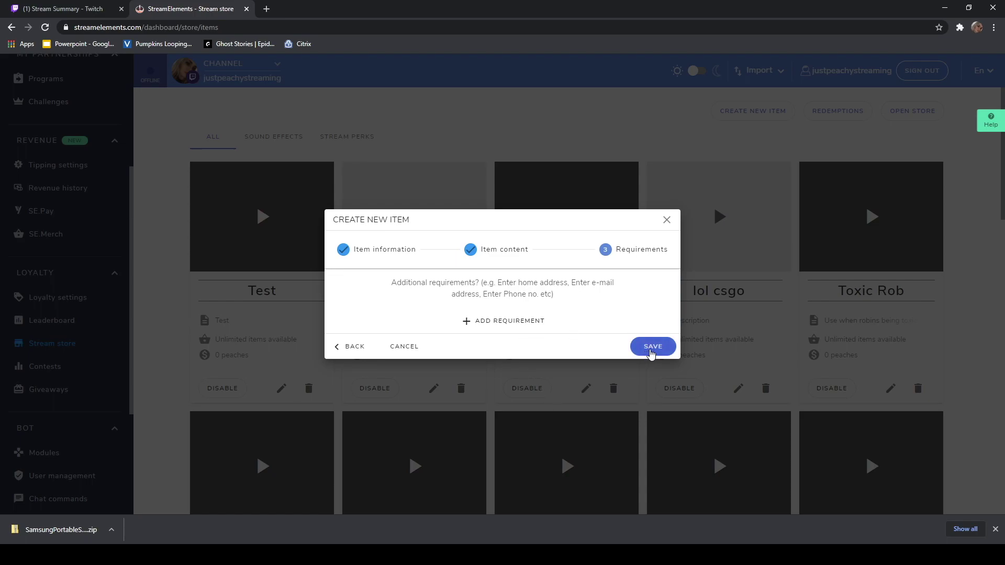
click(651, 346)
scroll(574, 363, down, 6)
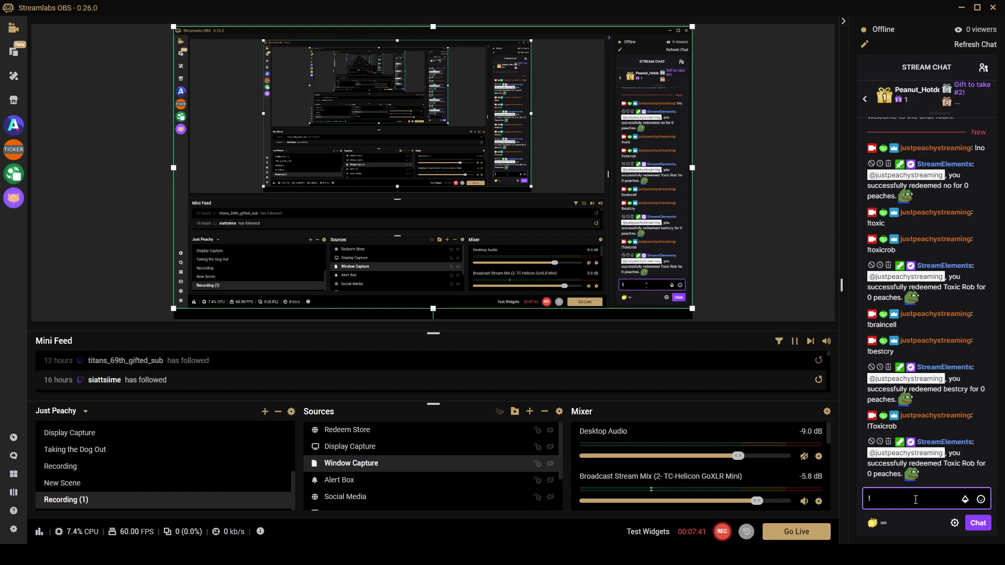
Switch to Streamlabs OBS and test the item by sending "!YTTutorial" and "!Redeem YTTutorial" in the stream chat.
text(YT)
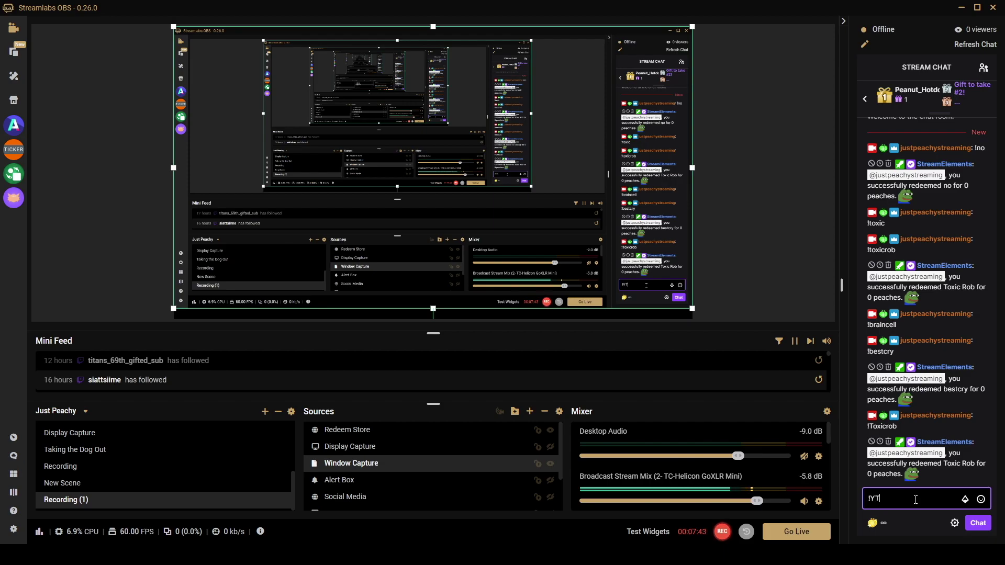
text(Tut)
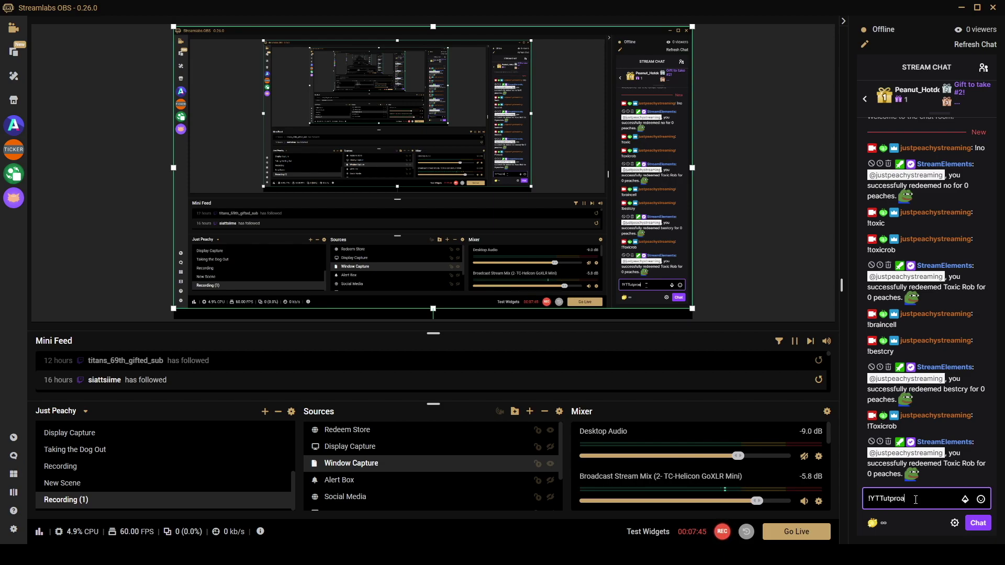
text(orial)
key(Return)
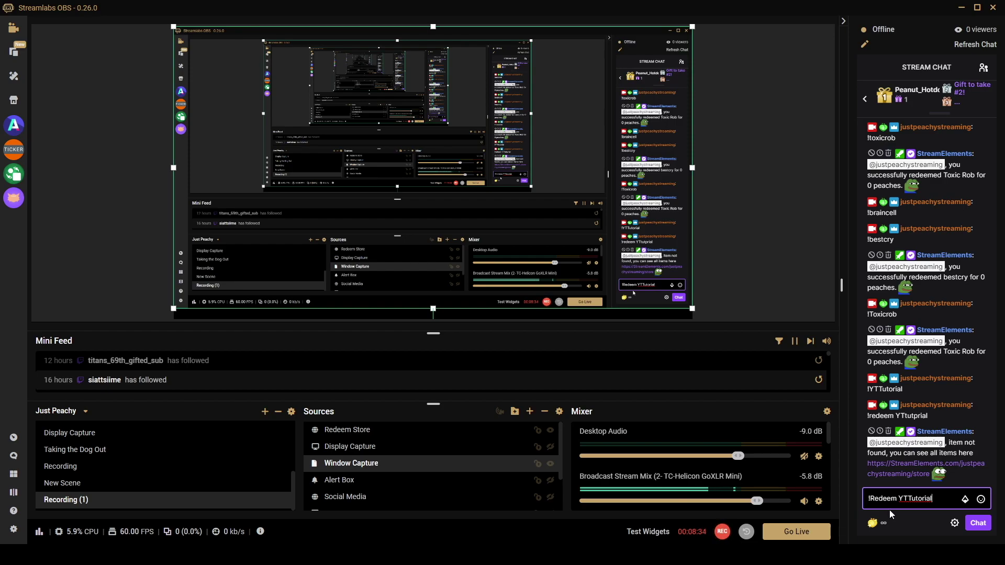
key(Return)
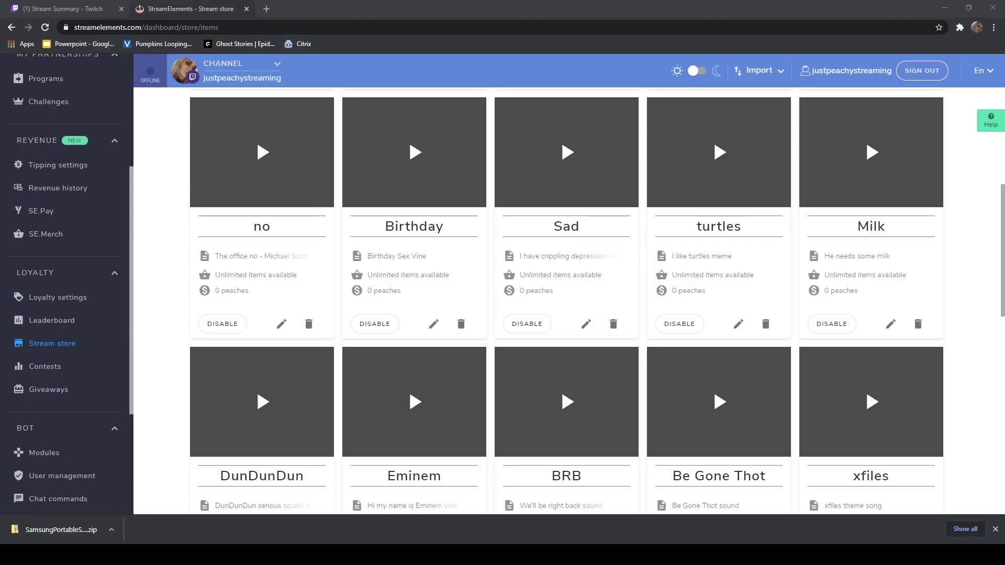
Return to StreamElements in the browser, open the custom chat commands and dismiss the downloads bar.
scroll(63, 419, down, 2)
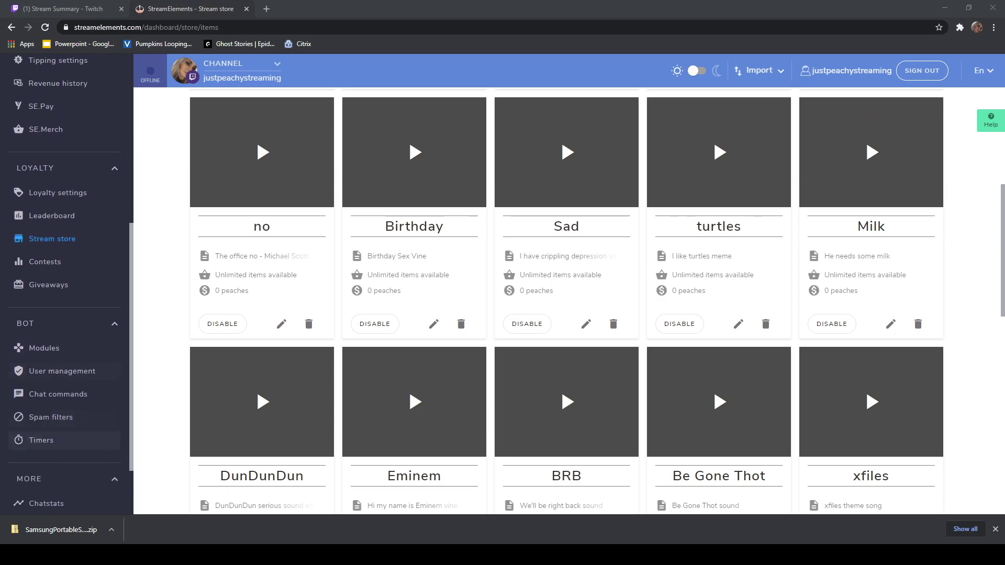
click(76, 397)
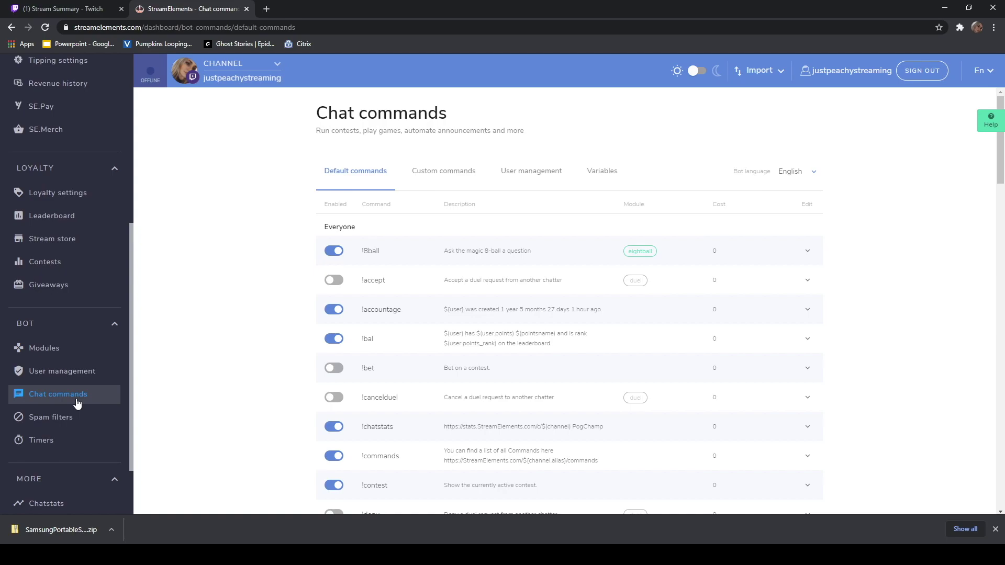
click(996, 529)
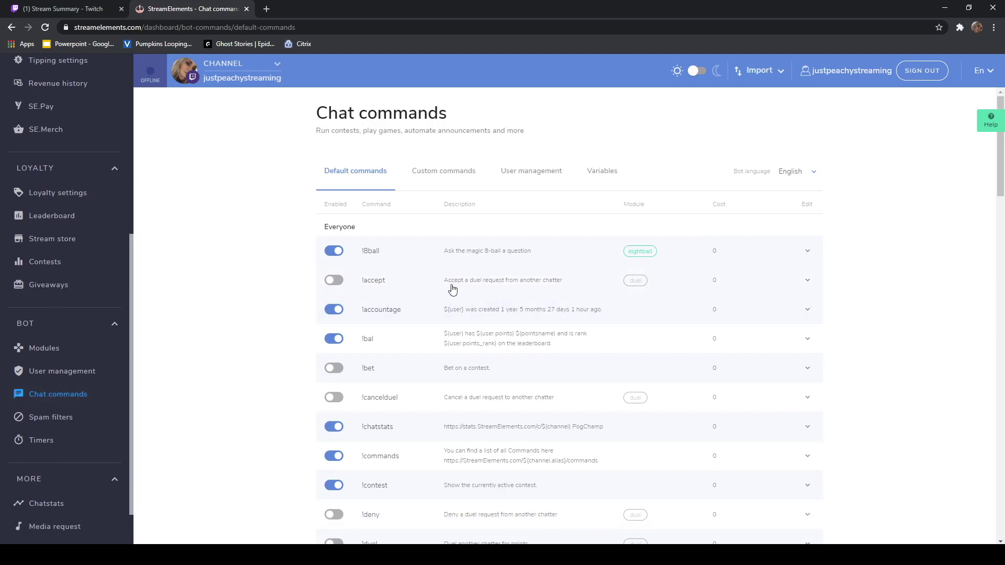
click(457, 179)
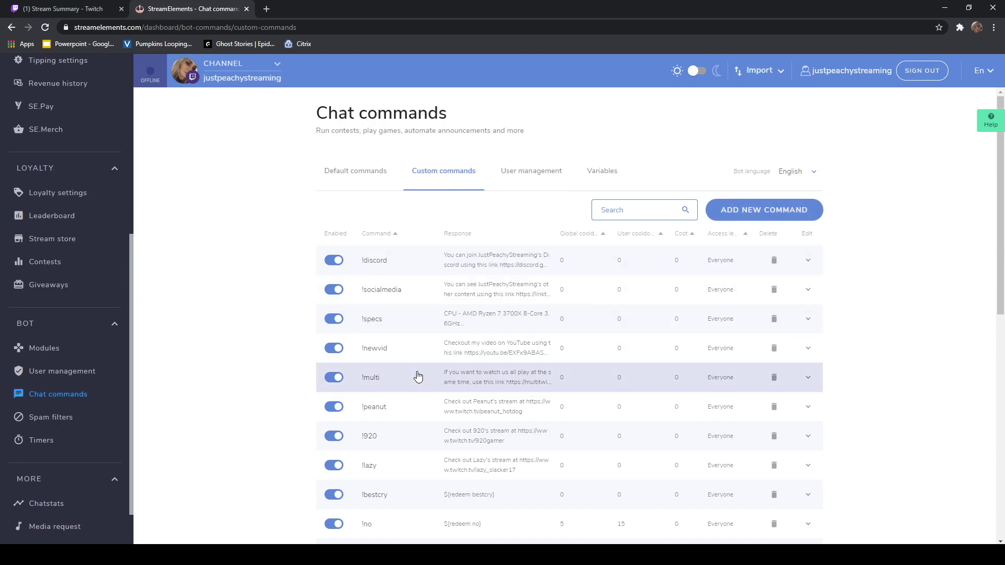
Examine the existing custom redeem commands and expand the settings of the !sad command.
scroll(455, 474, down, 4)
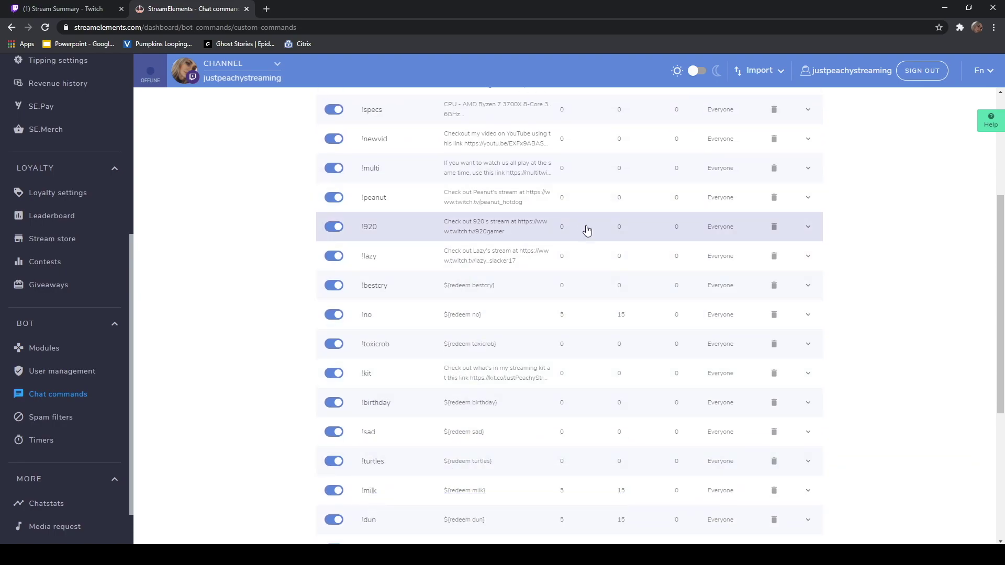
scroll(491, 449, up, 4)
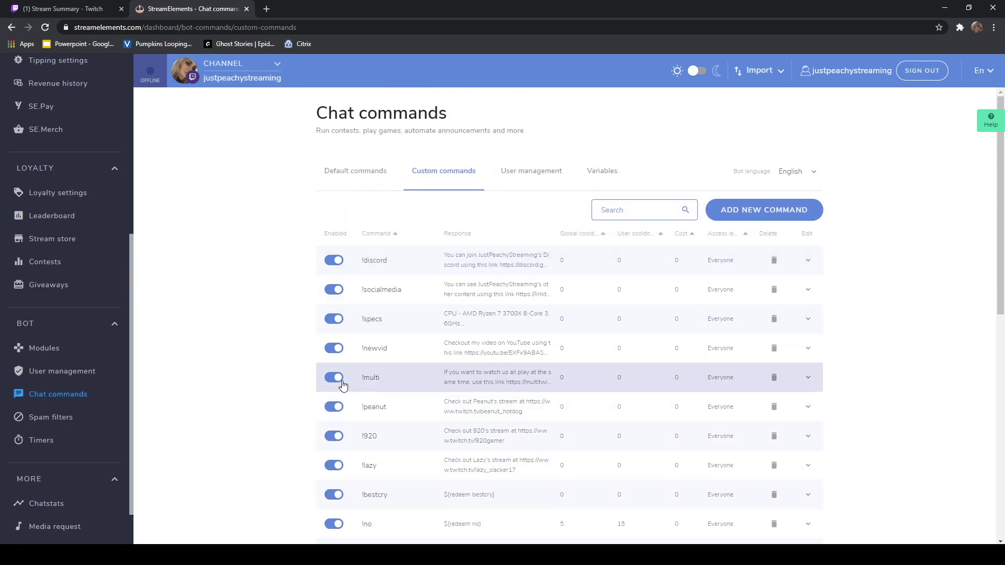
scroll(443, 318, down, 6)
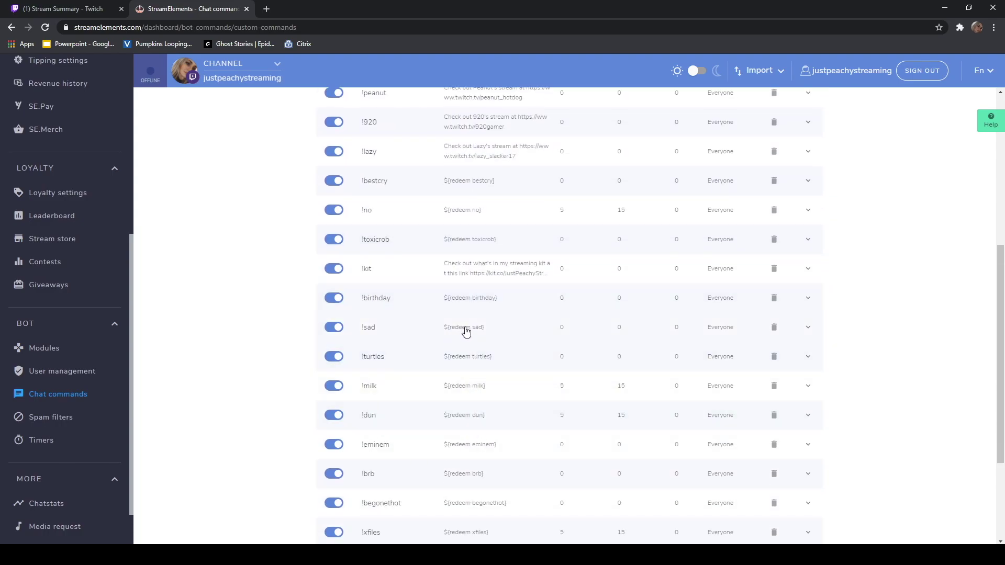
click(469, 329)
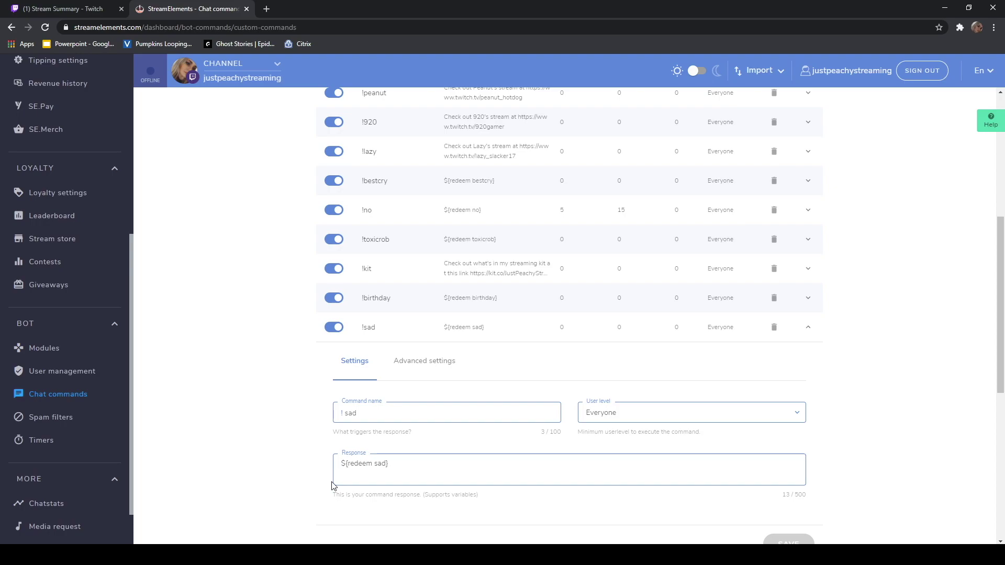
Add a new custom chat command named YTTutorial.
scroll(337, 289, up, 6)
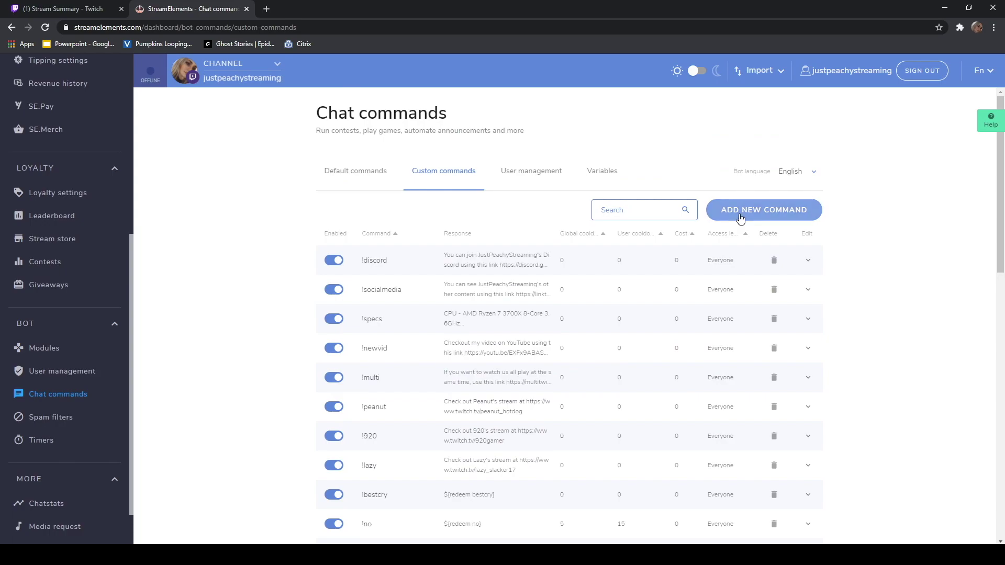
click(740, 219)
click(544, 350)
text(YTTut)
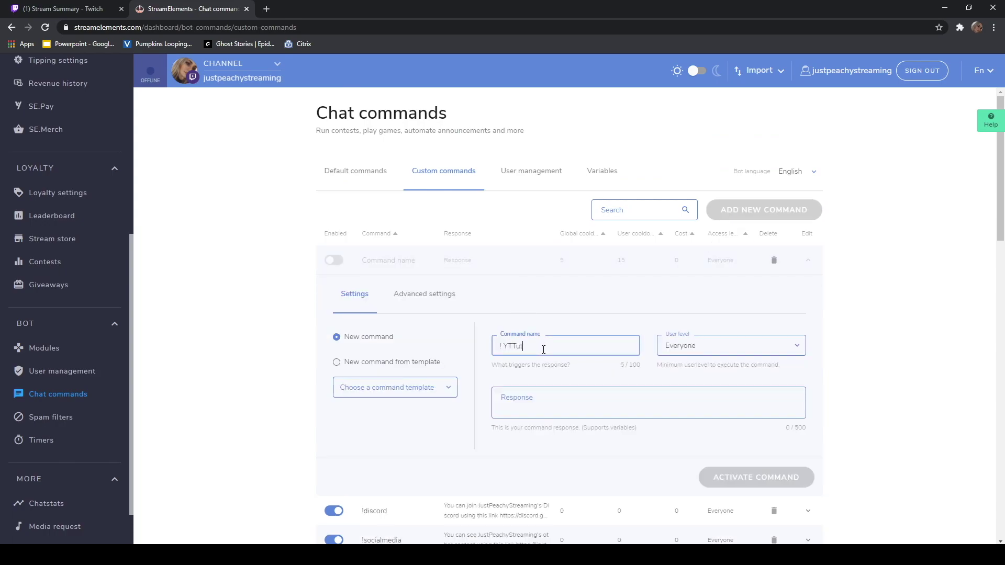
text(orial)
Set the new command's response to "${redeem YTTutorial}" and open its advanced settings.
click(557, 401)
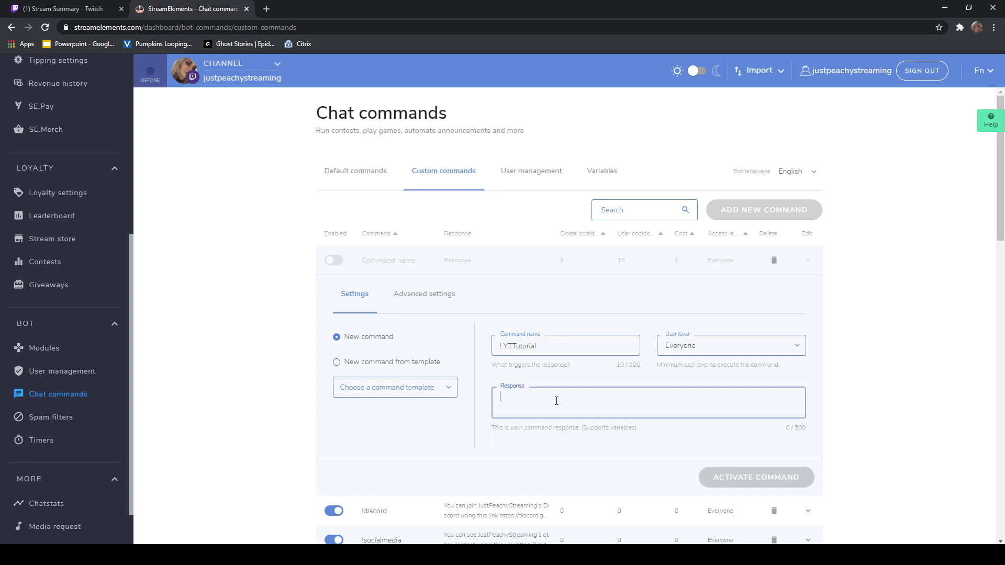
text(S)
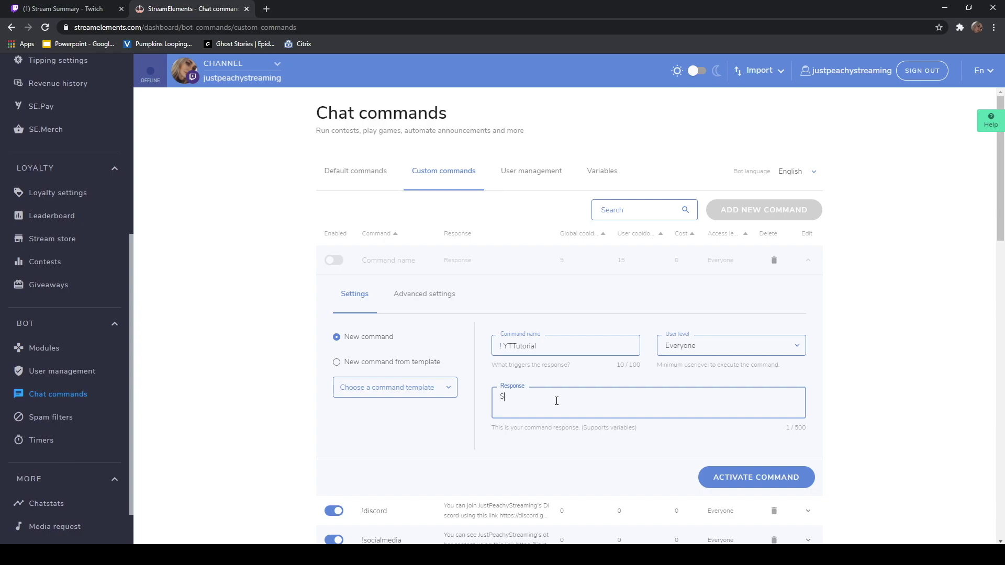
text({re)
text(dee)
text(m)
text(Y)
text(TTo)
text(utorial)
click(426, 307)
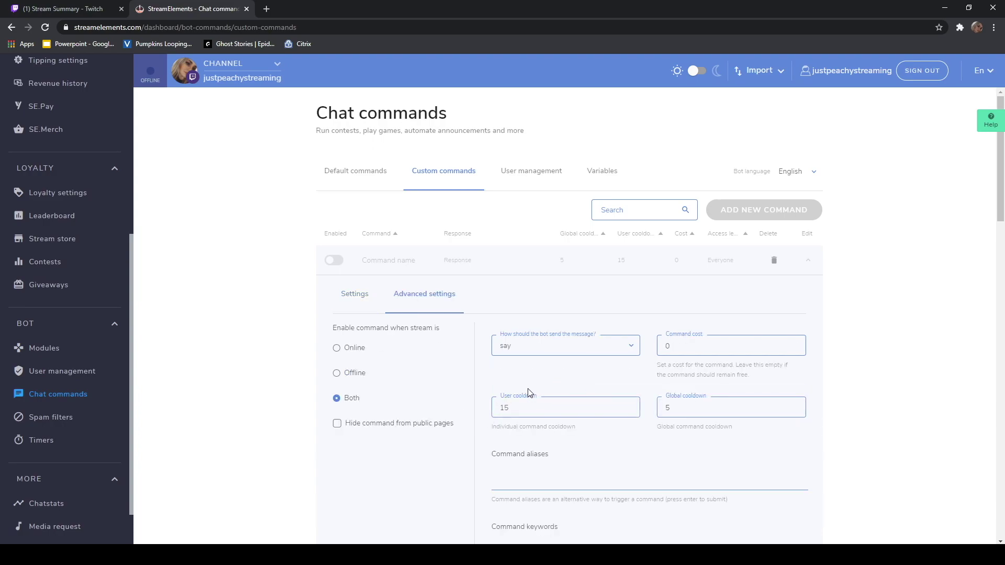
Add !YouTubeTestTutorial as a command alias in the new command's advanced settings.
scroll(549, 435, down, 1)
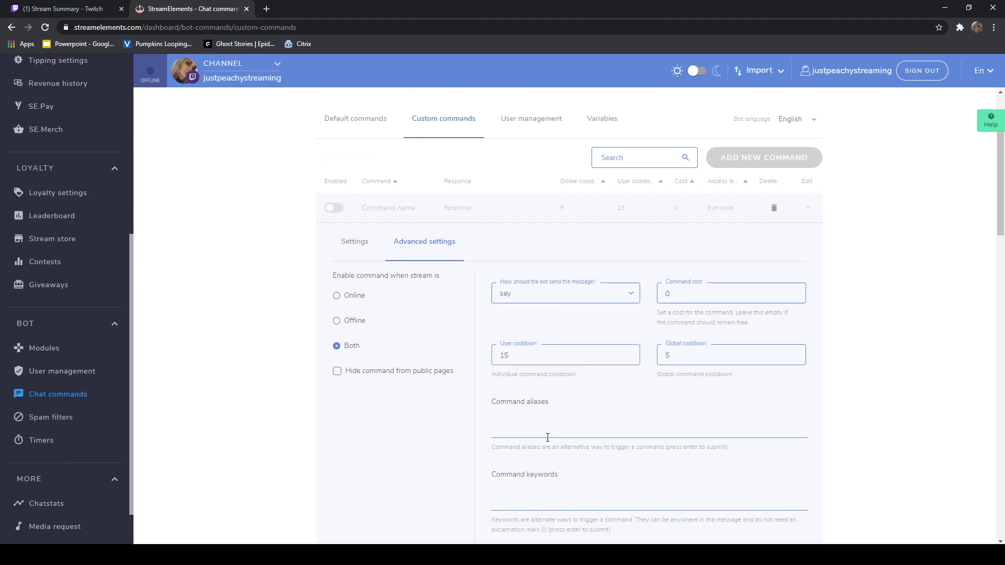
scroll(576, 458, down, 1)
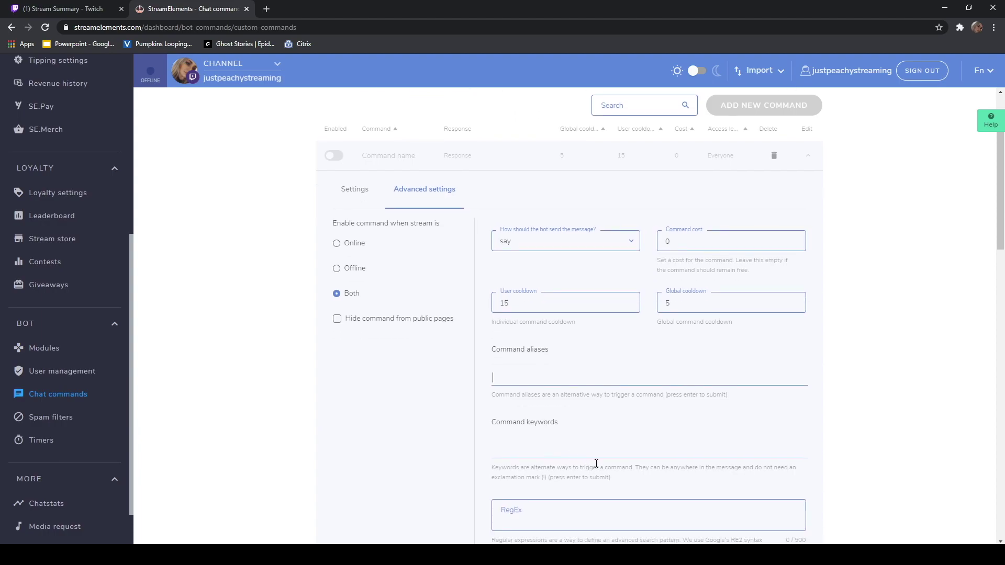
scroll(596, 466, up, 2)
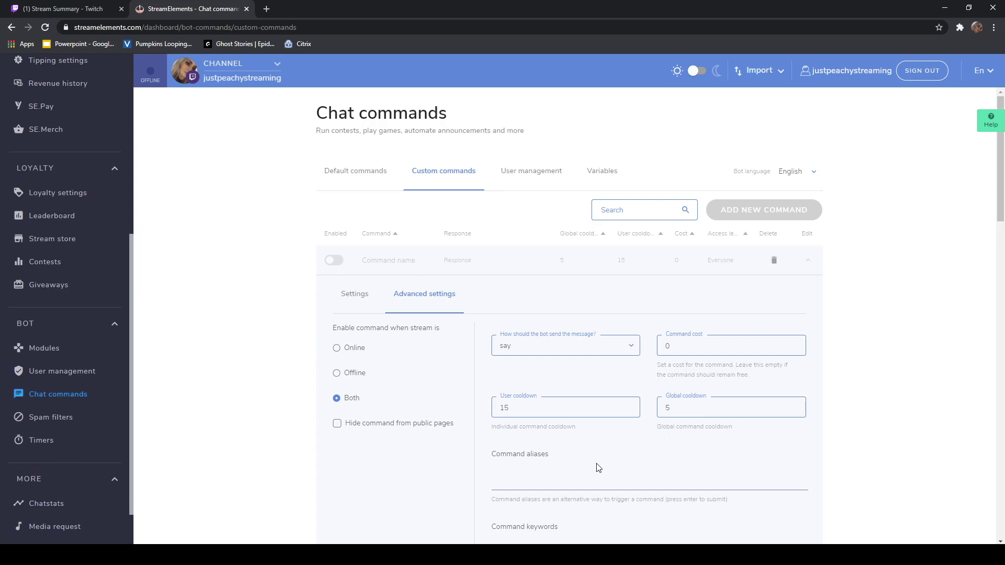
text(!YouTubeTestTutorial)
scroll(560, 496, down, 1)
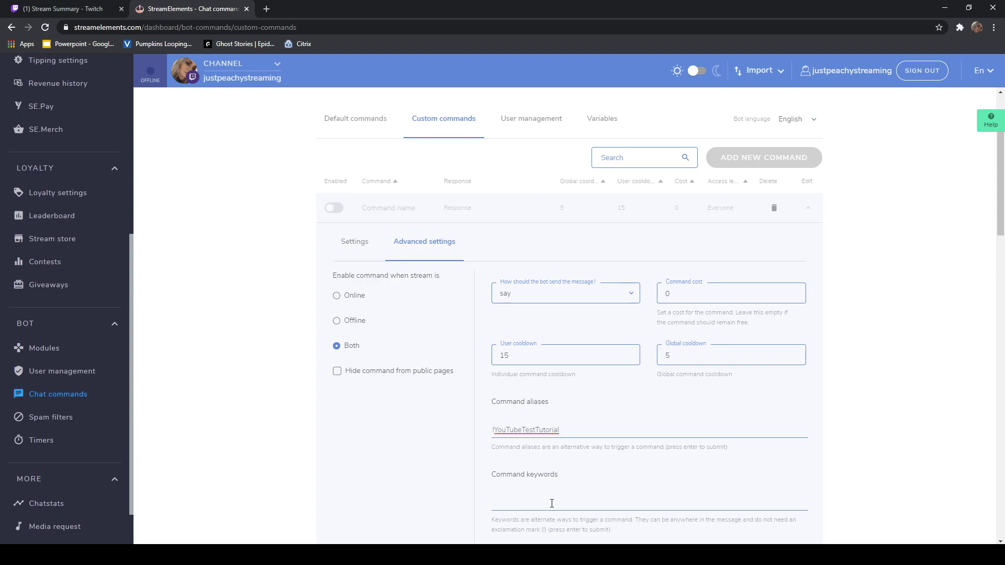
key(Return)
Return to the new command's basic settings and activate the command.
scroll(552, 503, down, 4)
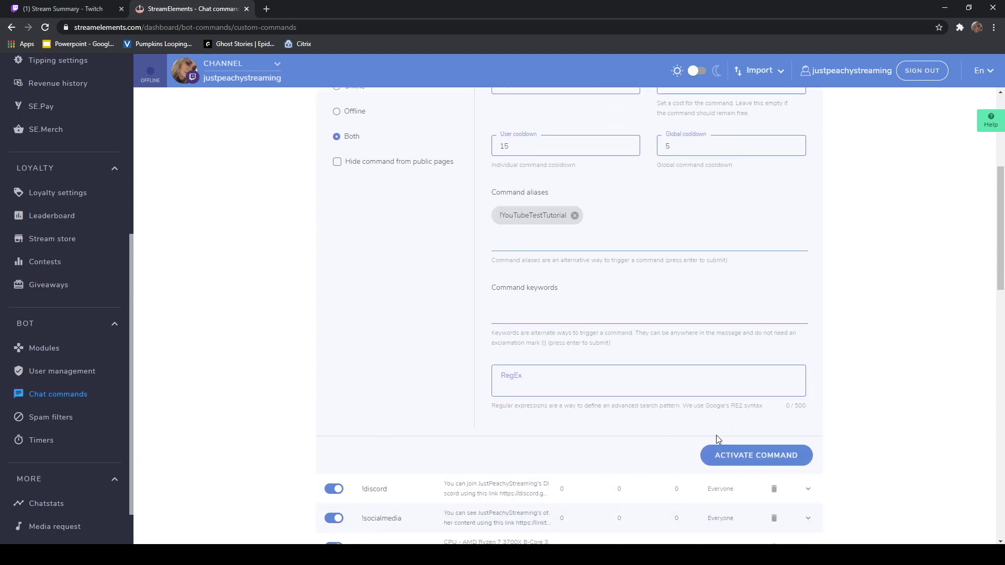
scroll(469, 400, up, 4)
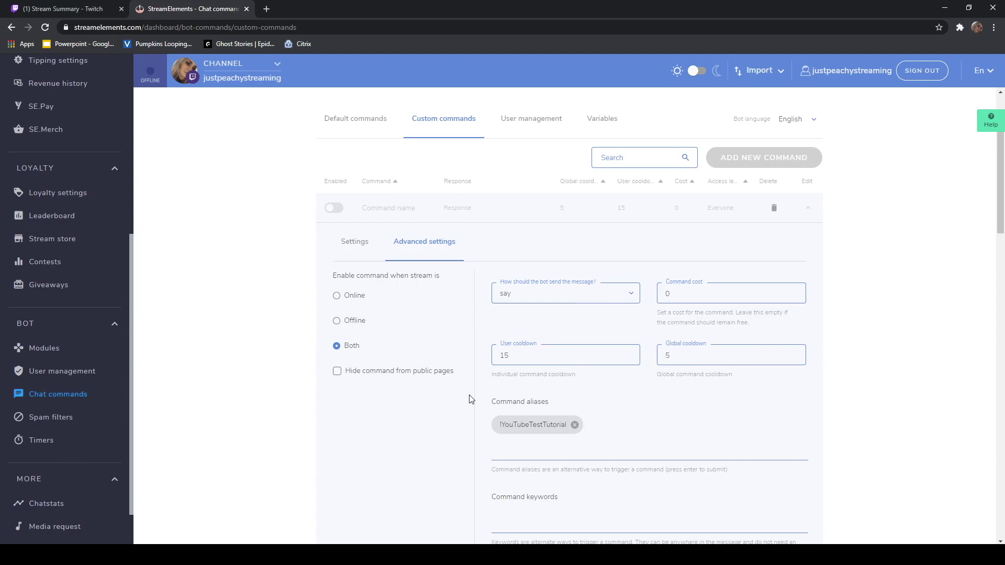
scroll(469, 399, up, 1)
click(346, 297)
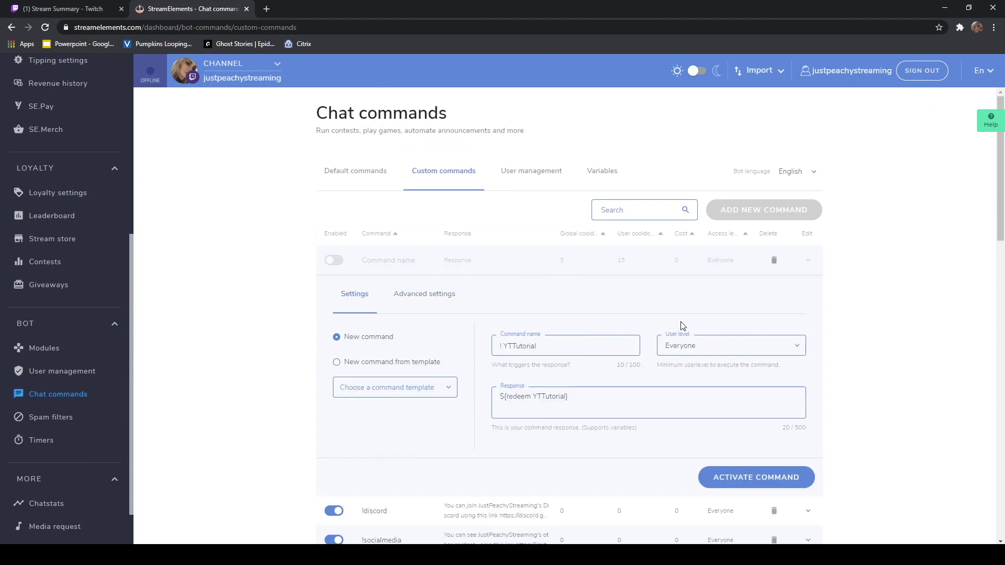
click(764, 480)
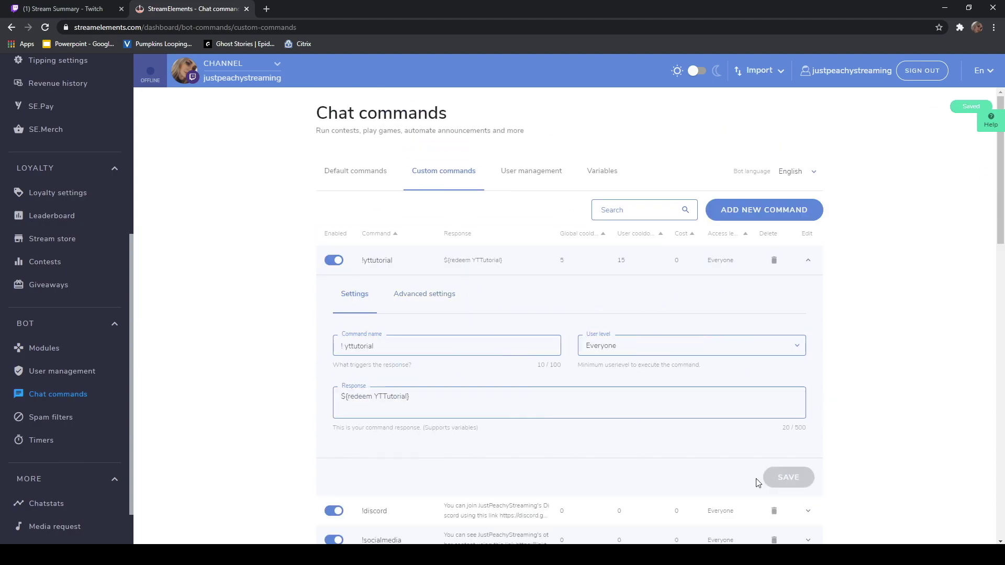
click(351, 353)
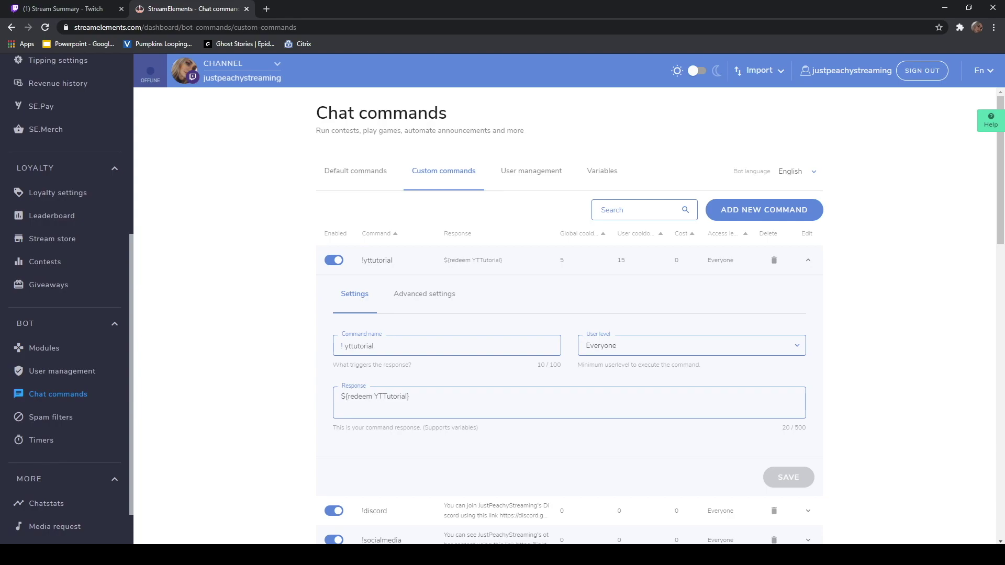
Switch to Streamlabs OBS and send !YTTutorial in the stream chat to test the new command.
key(alt+Tab)
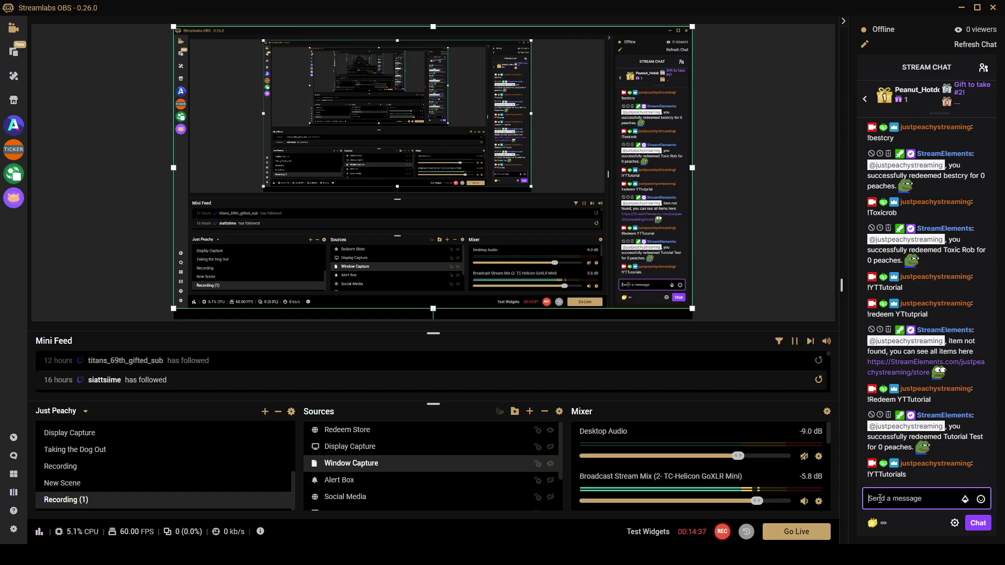
text(!YT)
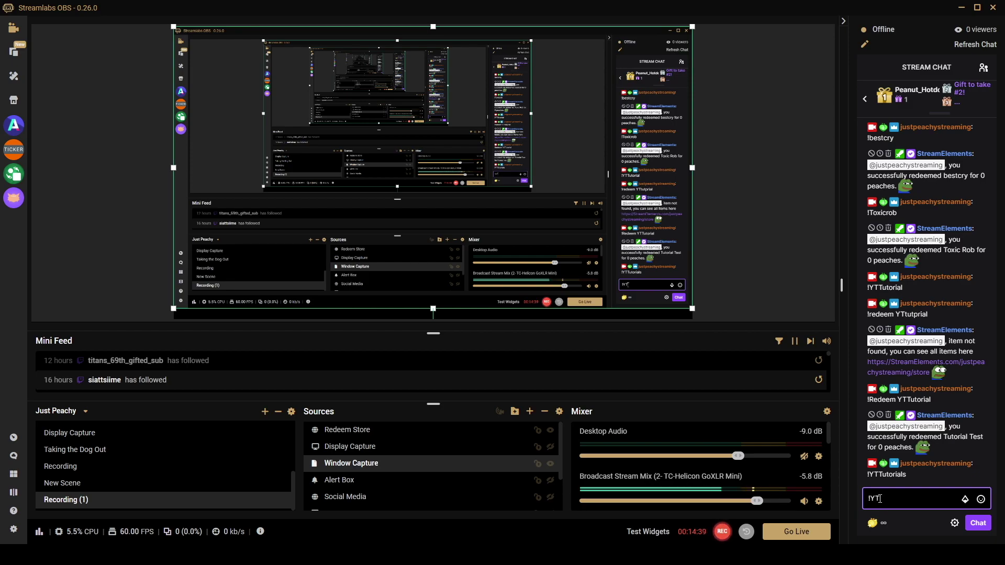
text(Tutorial)
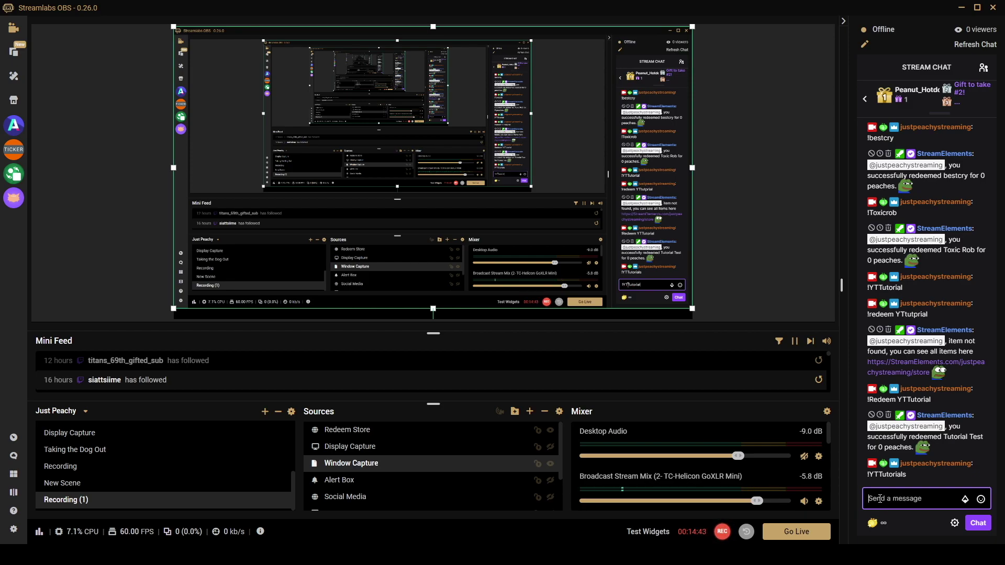
key(Return)
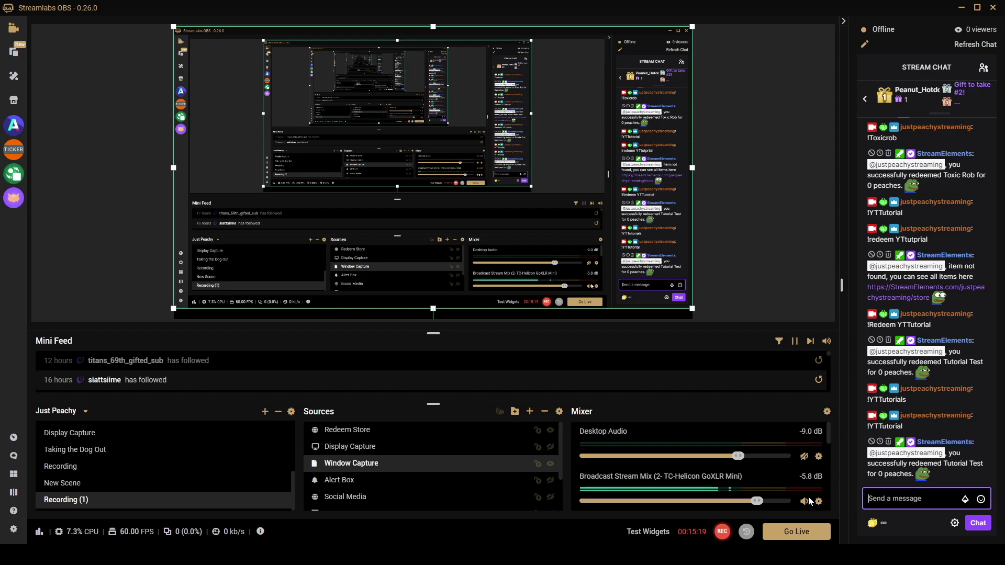
Return to StreamElements in the browser and create a blank 1080p overlay from My overlays.
click(371, 434)
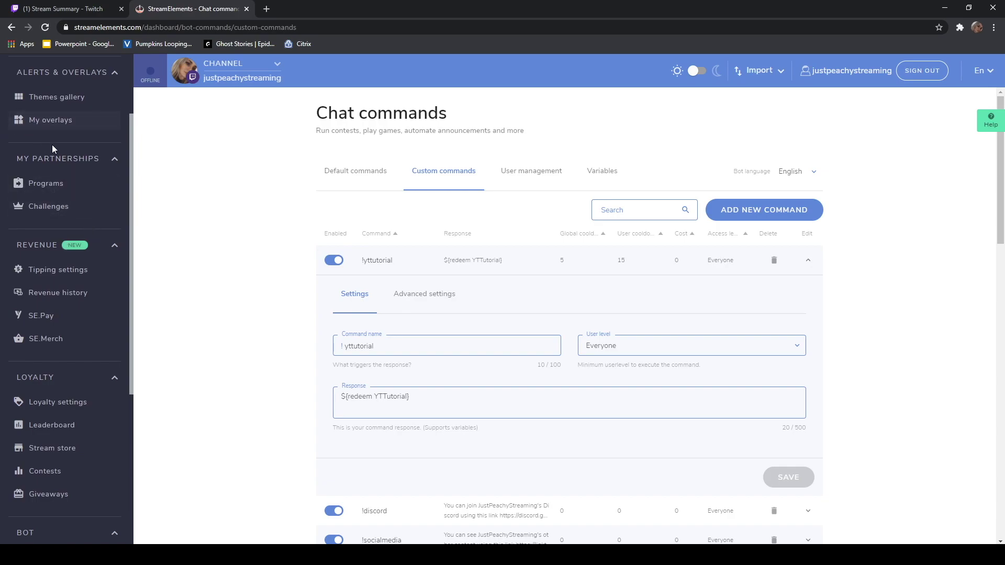
click(56, 121)
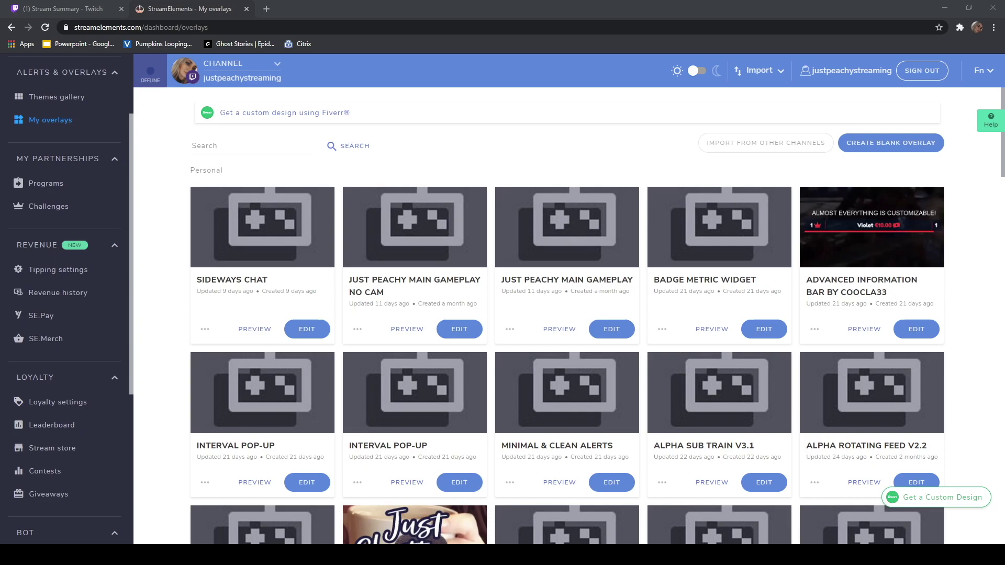
click(901, 145)
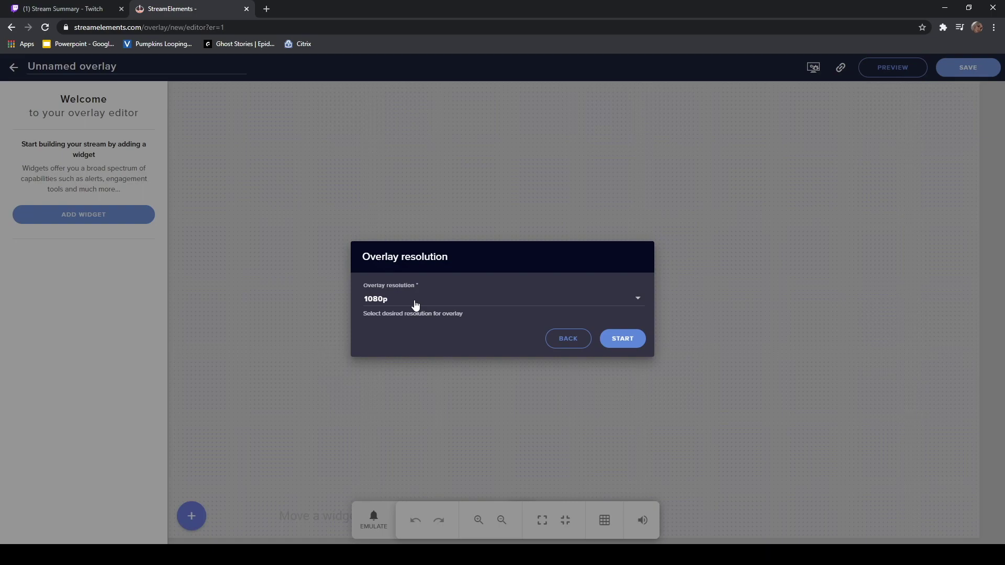
click(636, 340)
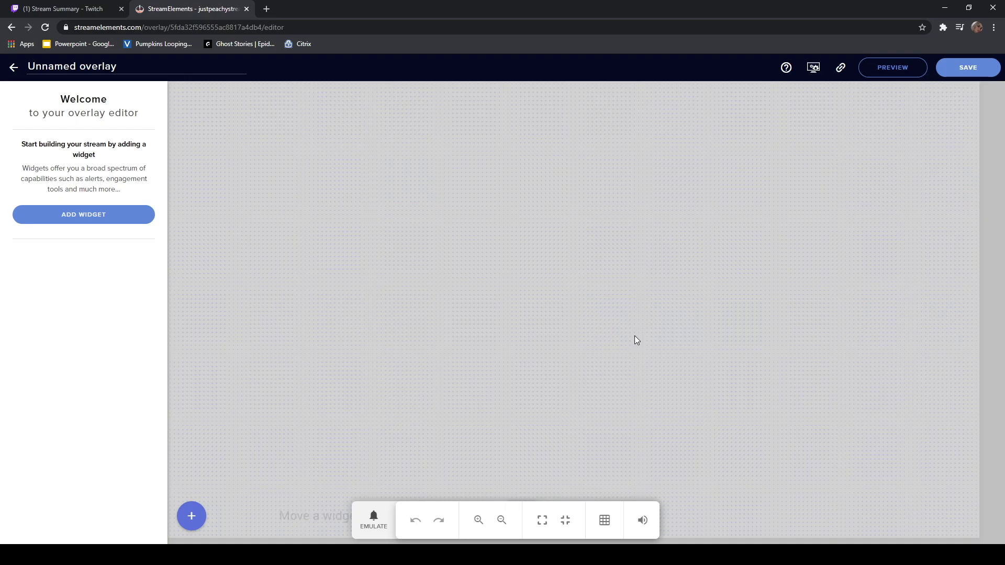
Rename the overlay as "Redeem Store Test".
drag(132, 63, 1, 74)
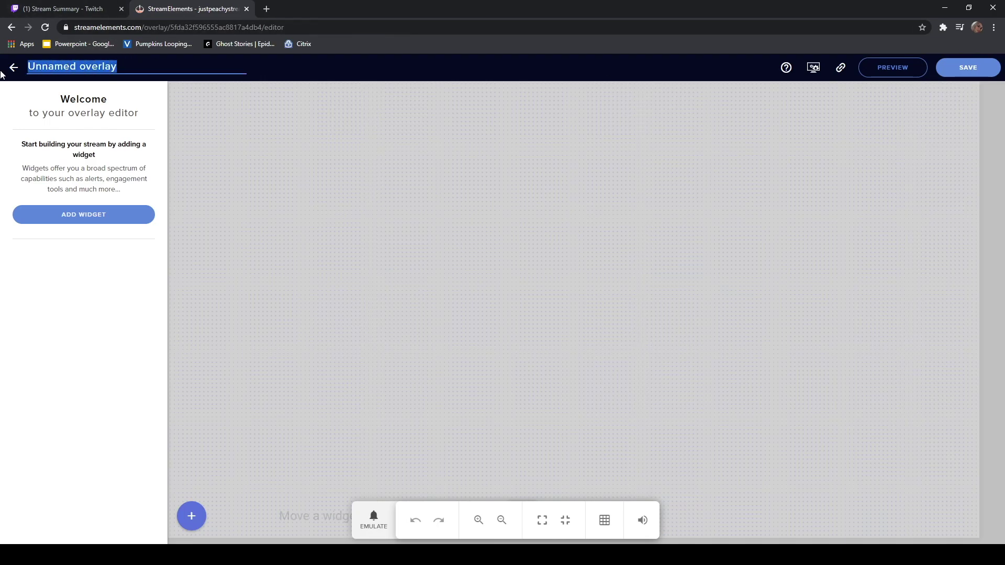
text(Rede)
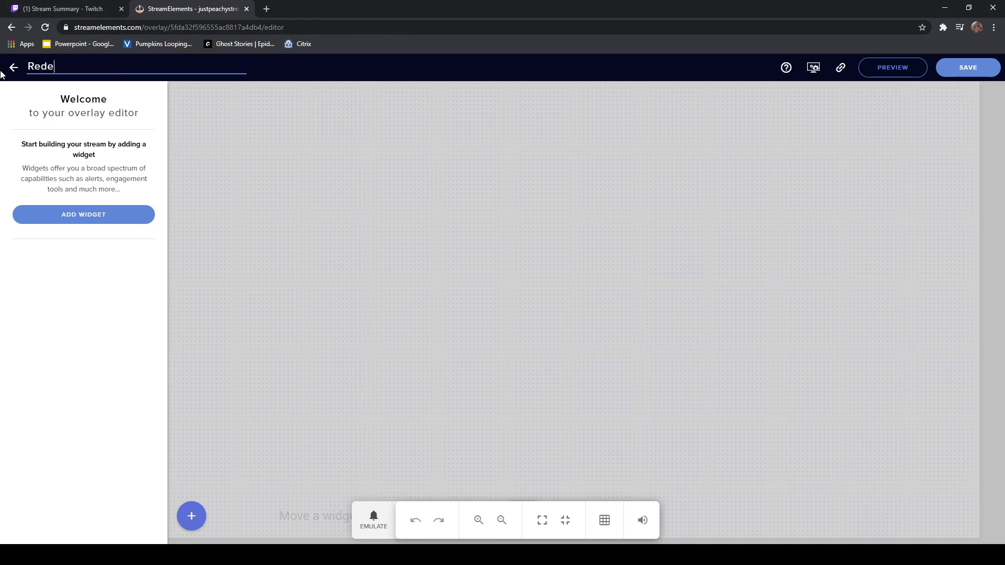
text(em Store Test)
click(101, 233)
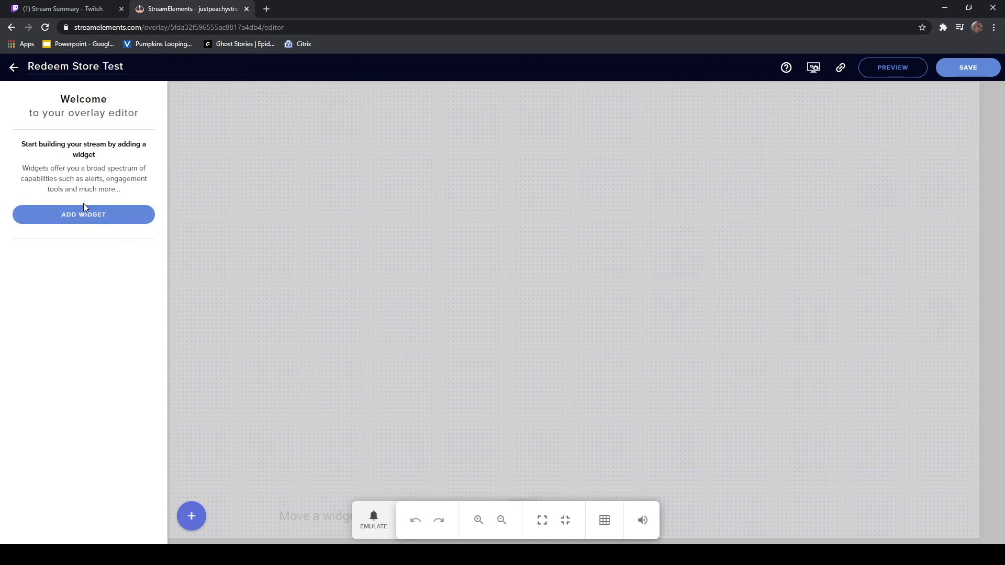
Add a Store redemptions alert widget to the overlay.
click(83, 213)
mouse_move(256, 335)
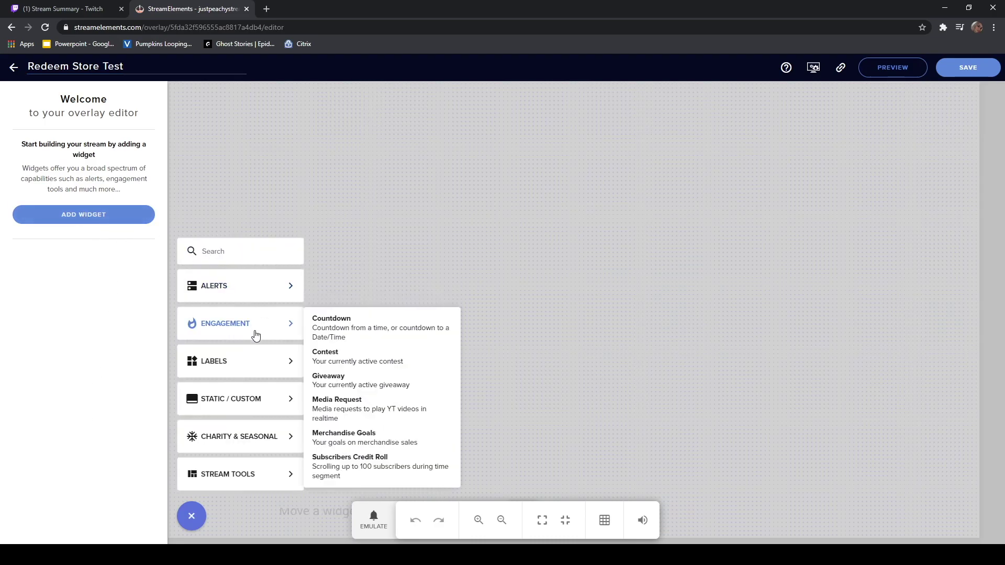
mouse_move(258, 294)
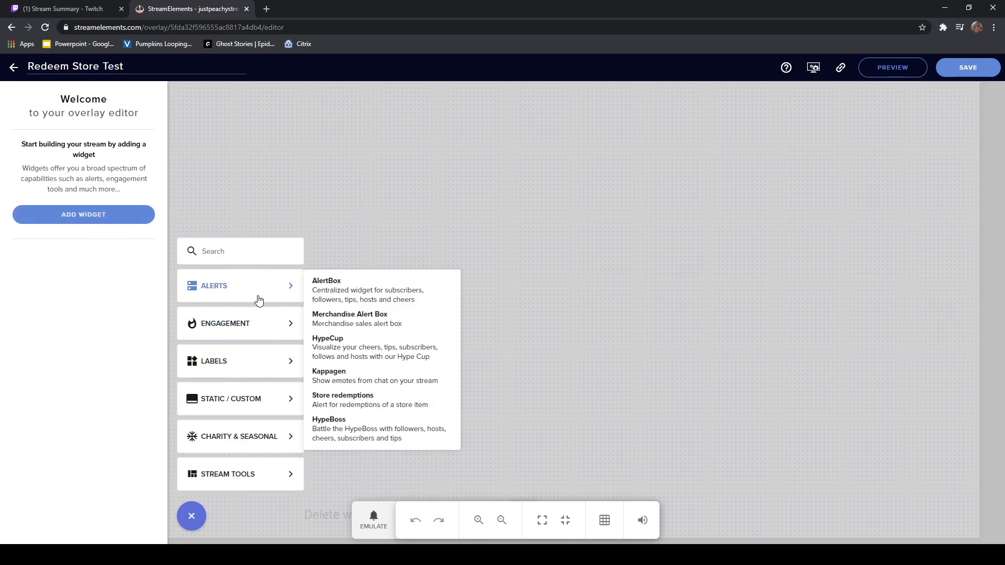
click(364, 402)
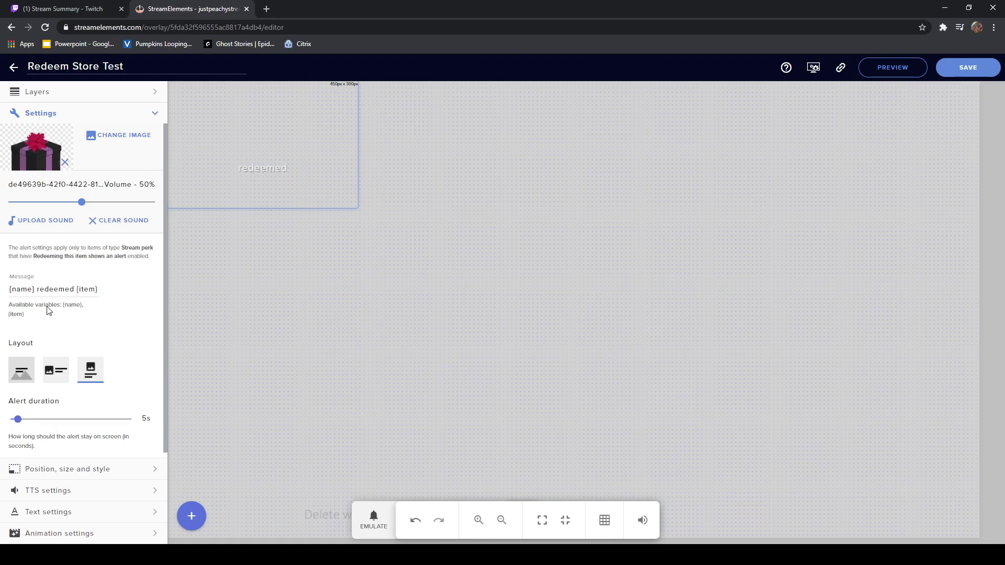
Remove the redemption widget's default image and message text and enlarge the widget to fill the whole canvas.
click(66, 163)
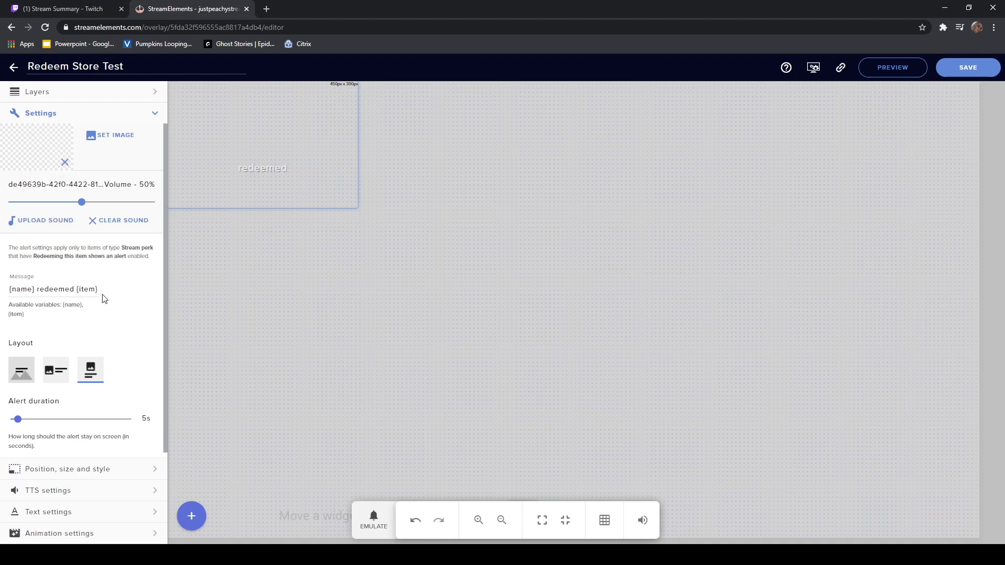
drag(103, 296, 2, 293)
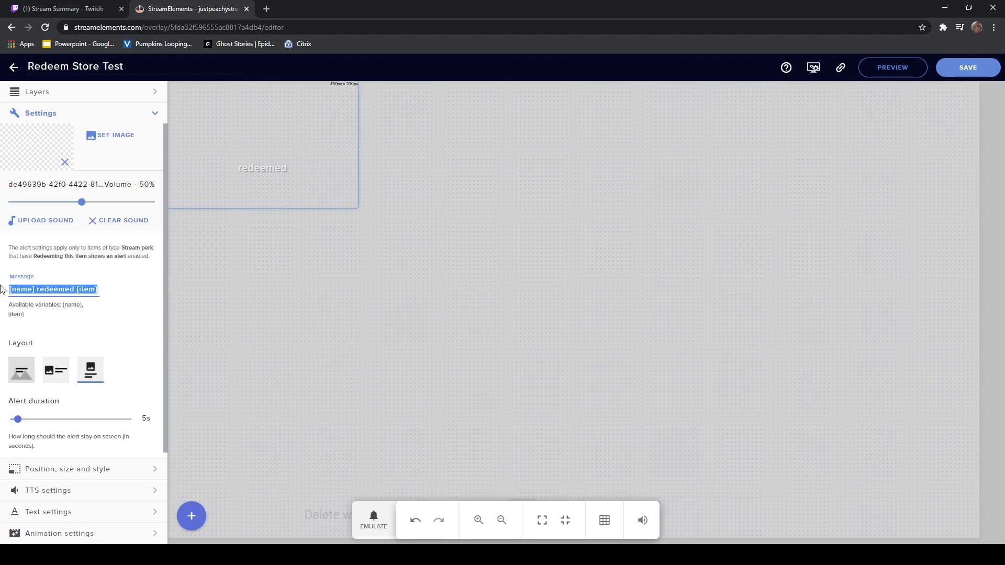
key(BackSpace)
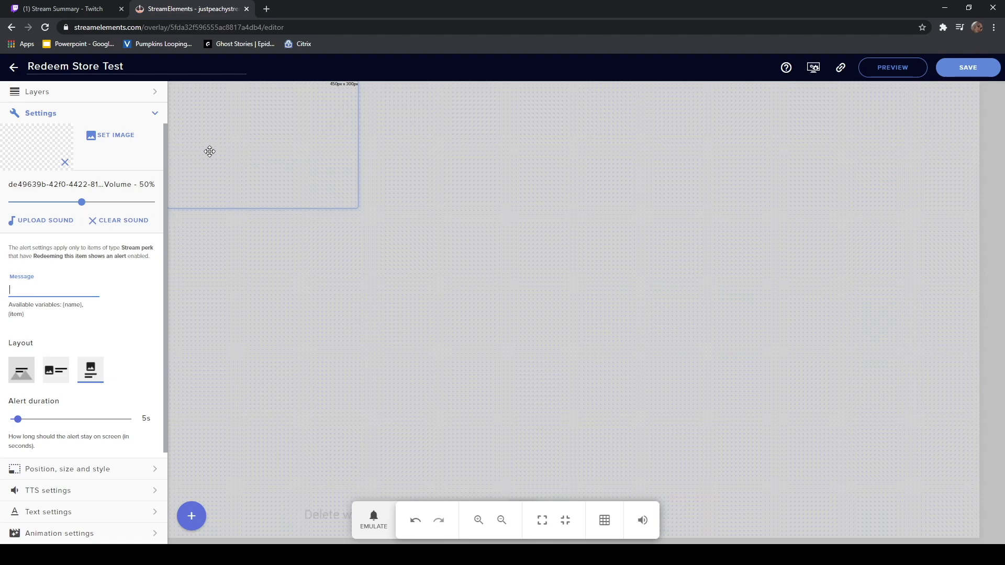
click(102, 187)
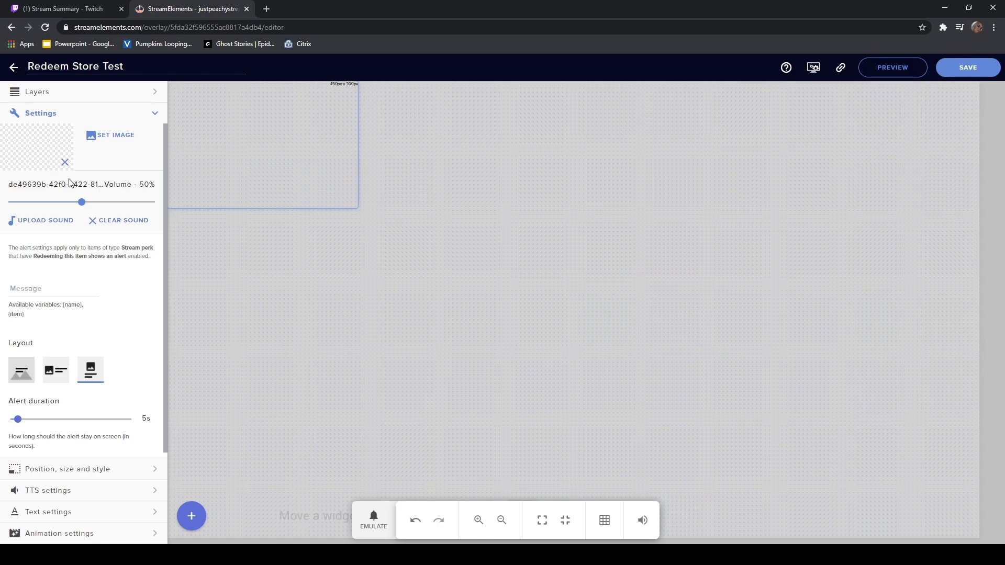
drag(358, 209, 978, 538)
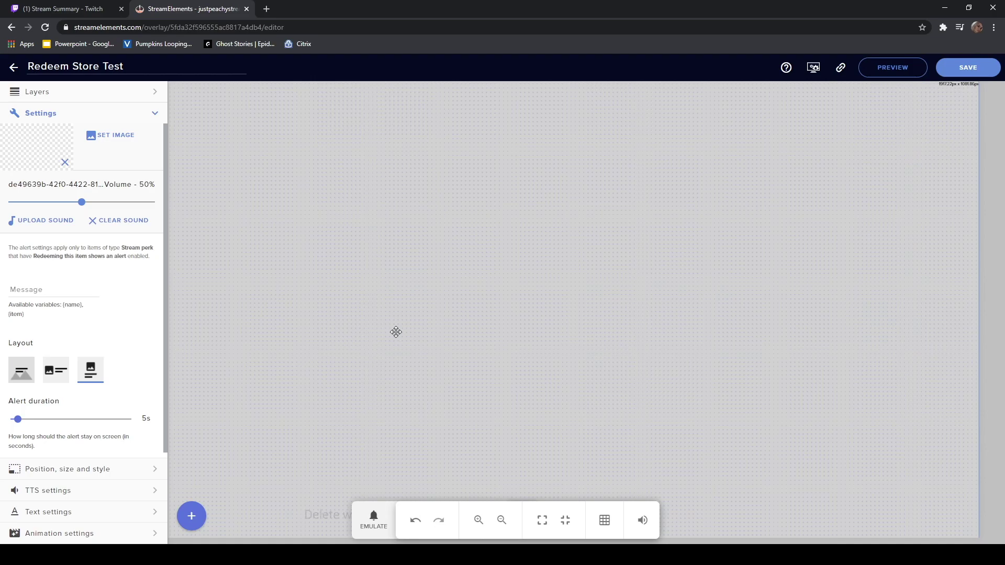
Save the Redeem Store Test overlay and copy its link to the clipboard.
click(967, 68)
click(847, 69)
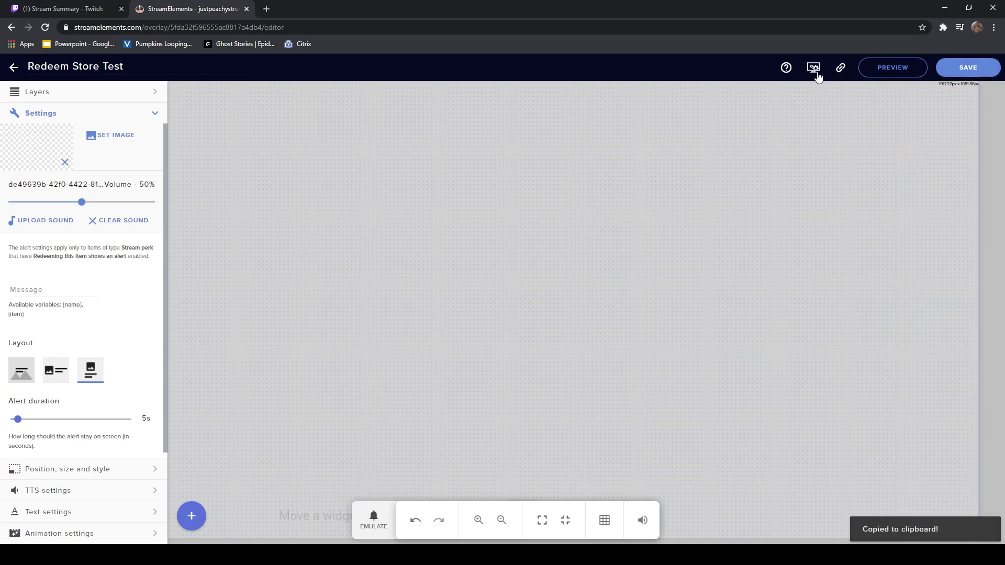
click(838, 70)
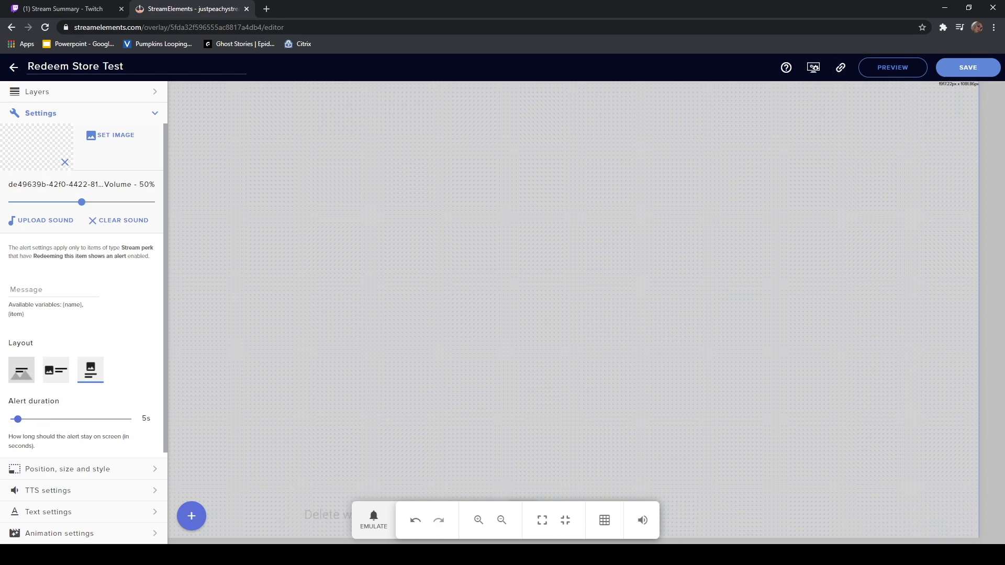
In Streamlabs OBS, add the copied overlay as a source named Redeem Store Test, fit it to the canvas and hide the Redeem Store source.
key(alt+Tab)
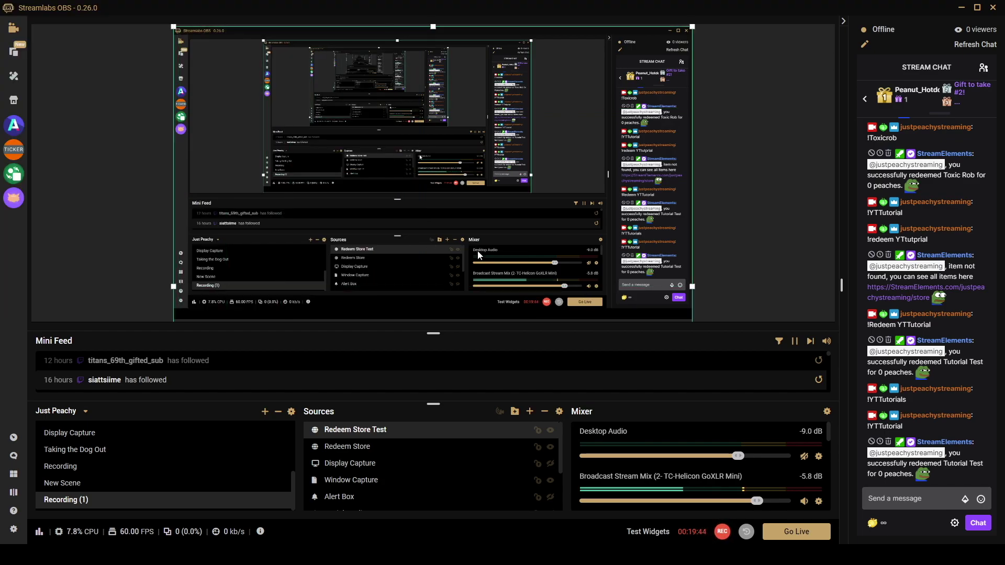
drag(435, 257, 435, 261)
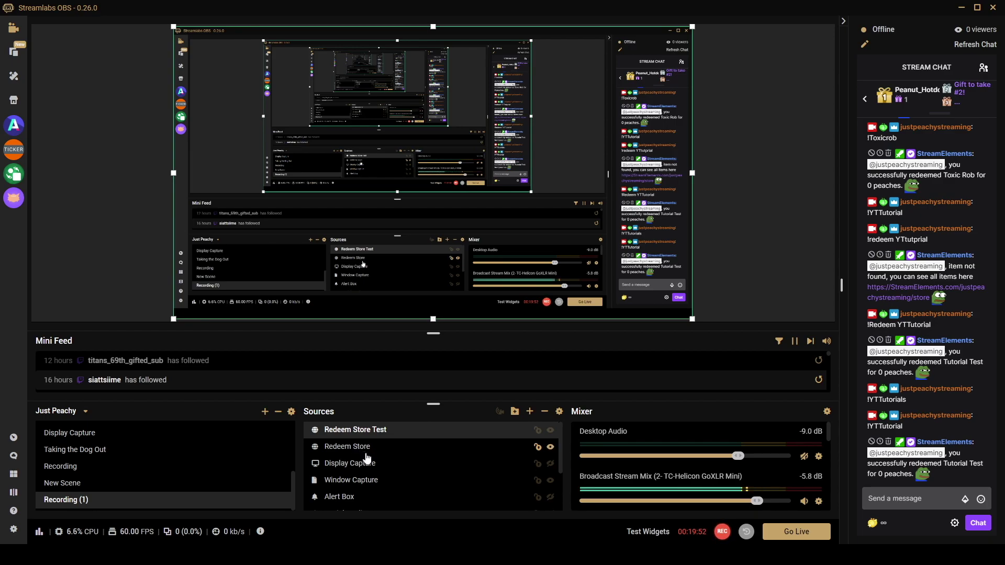
click(550, 448)
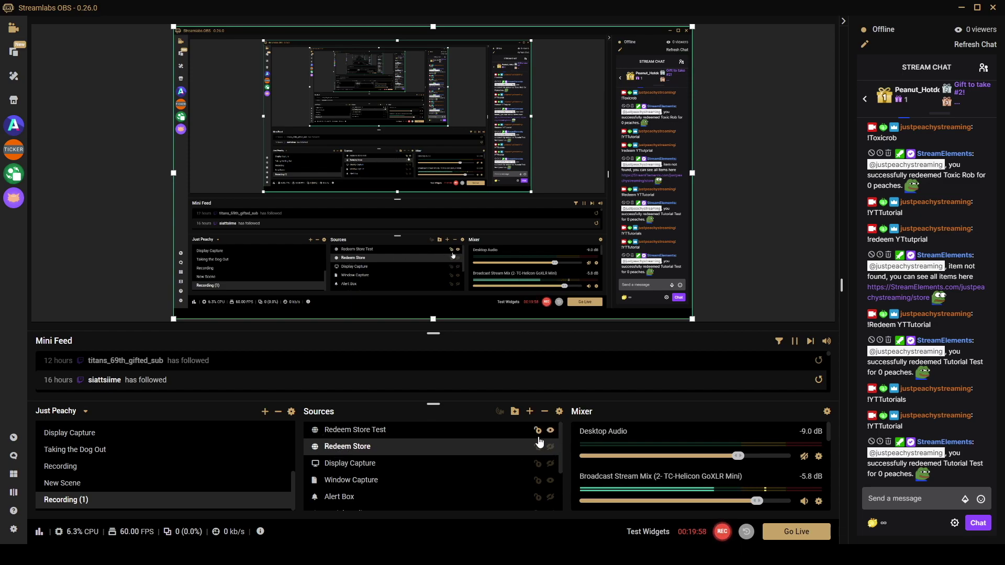
Send !YTTutorial in the stream chat again to test the redemption through the Redeem Store Test source.
click(915, 497)
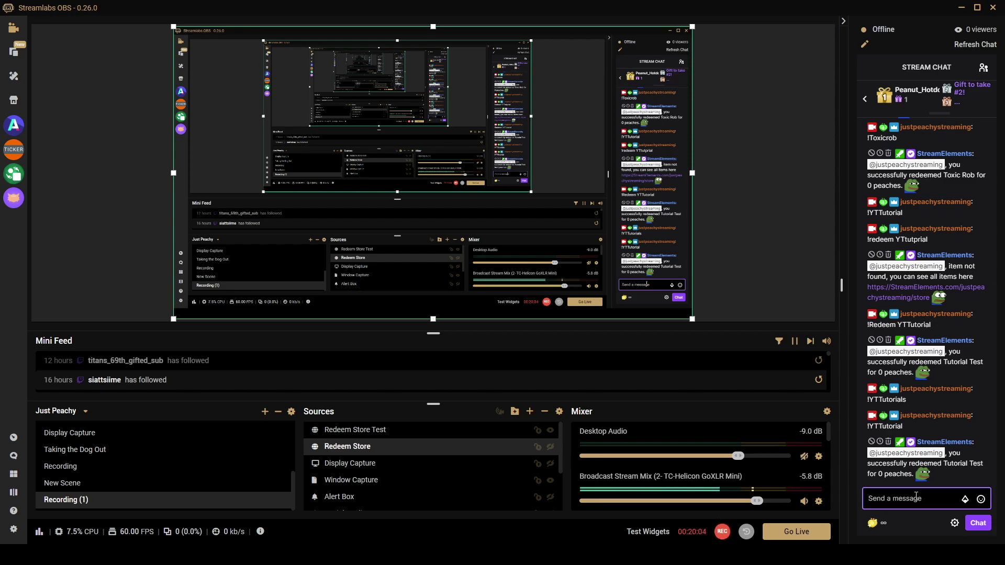
text(!YT)
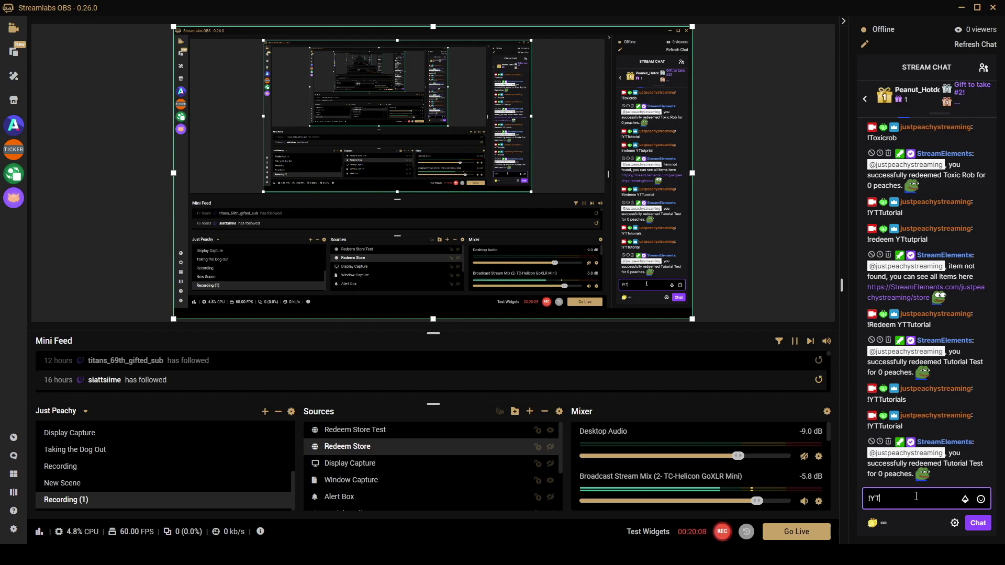
text(Tutor)
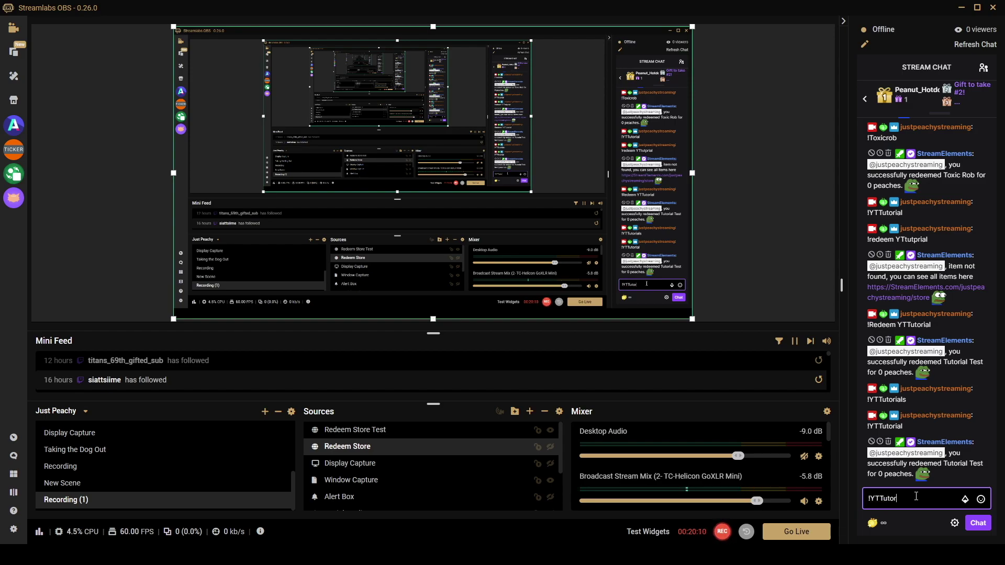
text(ial)
key(Return)
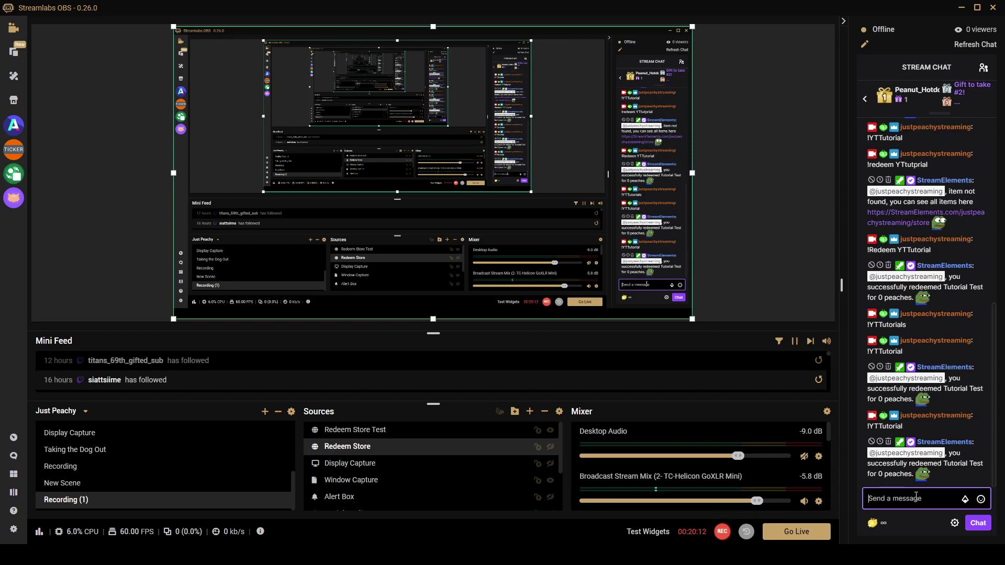